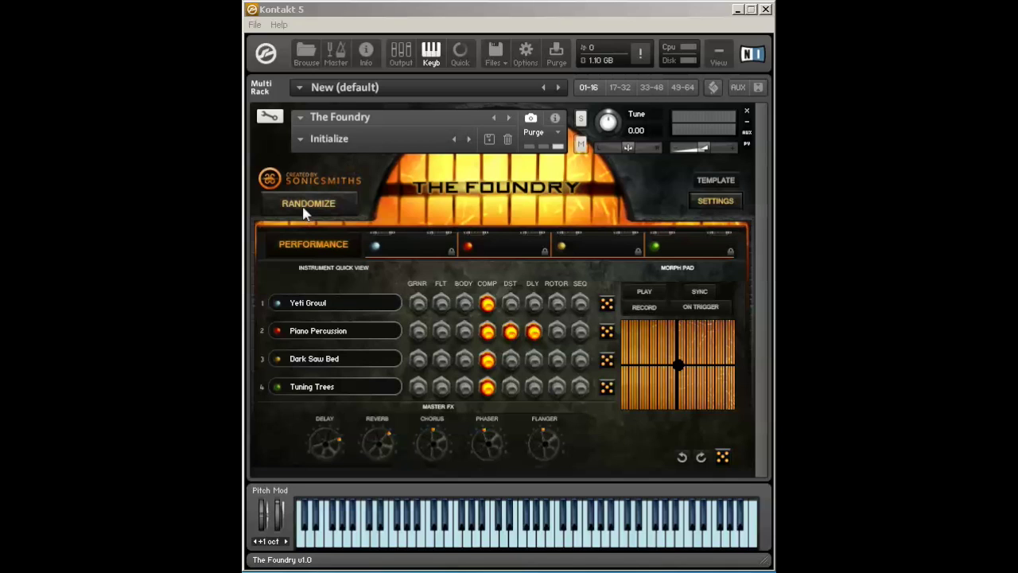
Step: Bring up the Adjective Assignable Randomizer Engine from The Foundry's Performance page with RANDOMIZE
left_click(306, 205)
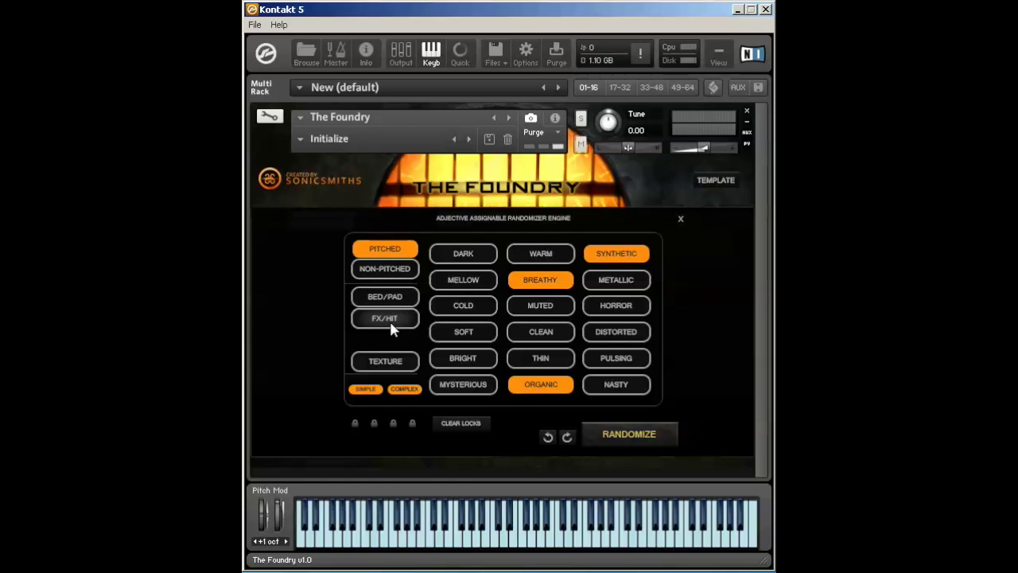
left_click(402, 270)
left_click(397, 248)
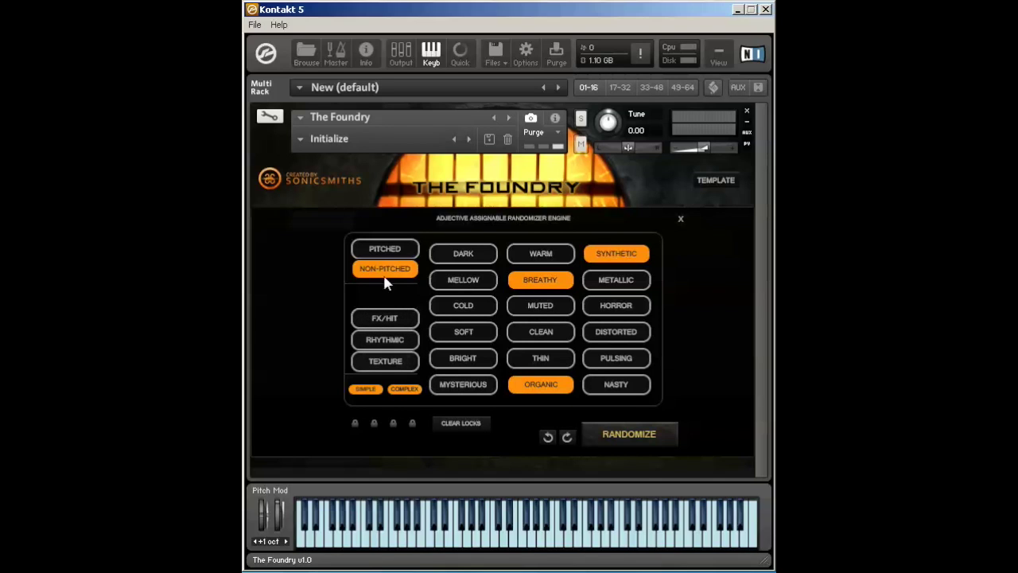
left_click(385, 249)
left_click(378, 271)
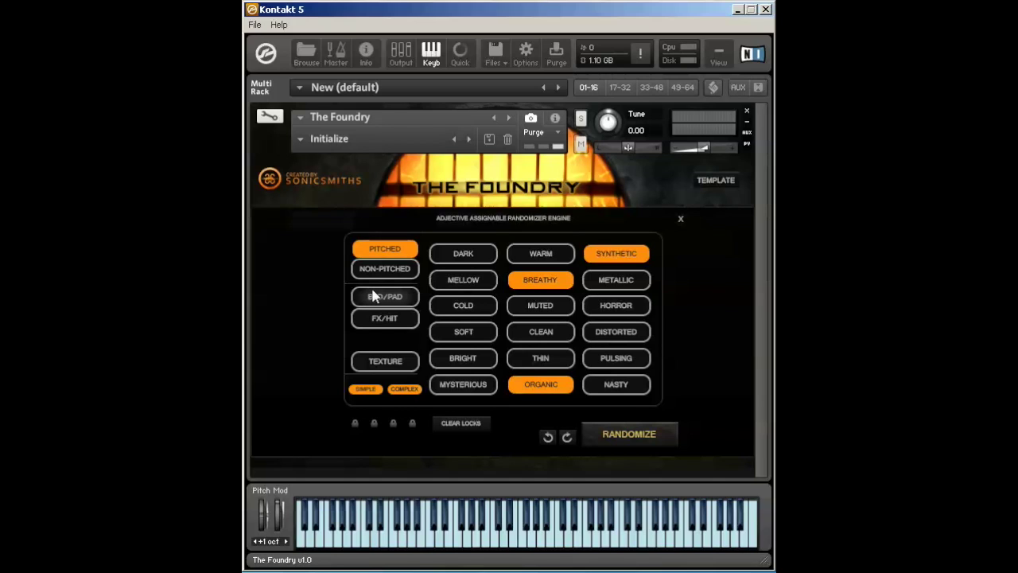
Step: Target Bed/Pad sounds and apply the 2 Voice, Long Attack Long Release, then another voice template
left_click(374, 296)
left_click(730, 179)
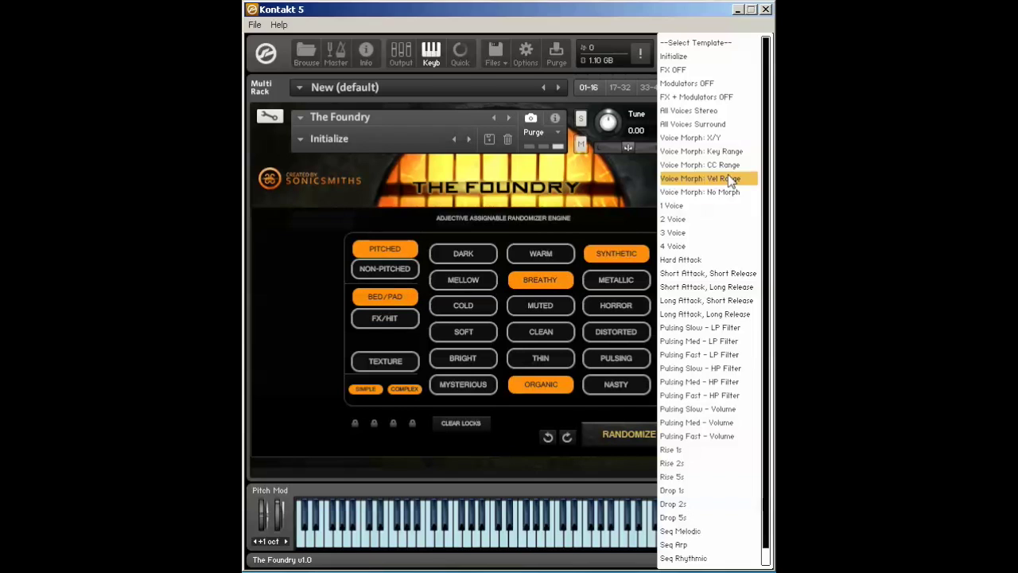
left_click(682, 216)
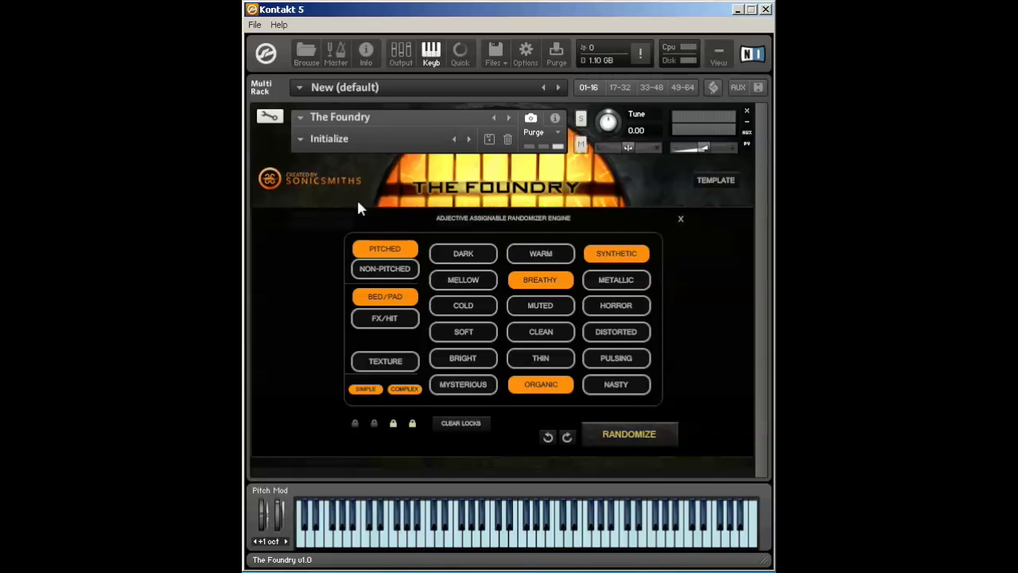
left_click(710, 182)
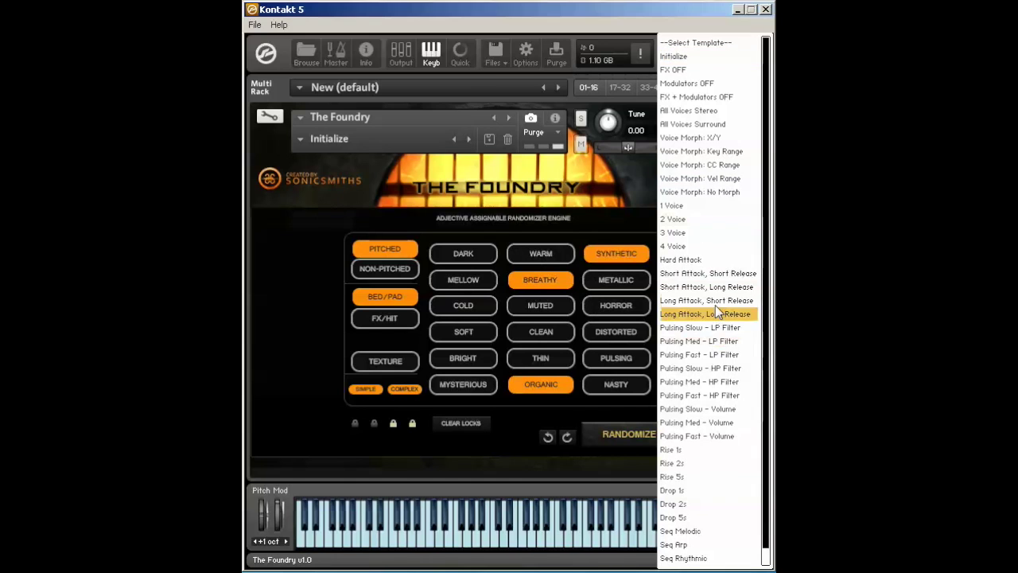
left_click(722, 312)
left_click(714, 182)
left_click(703, 215)
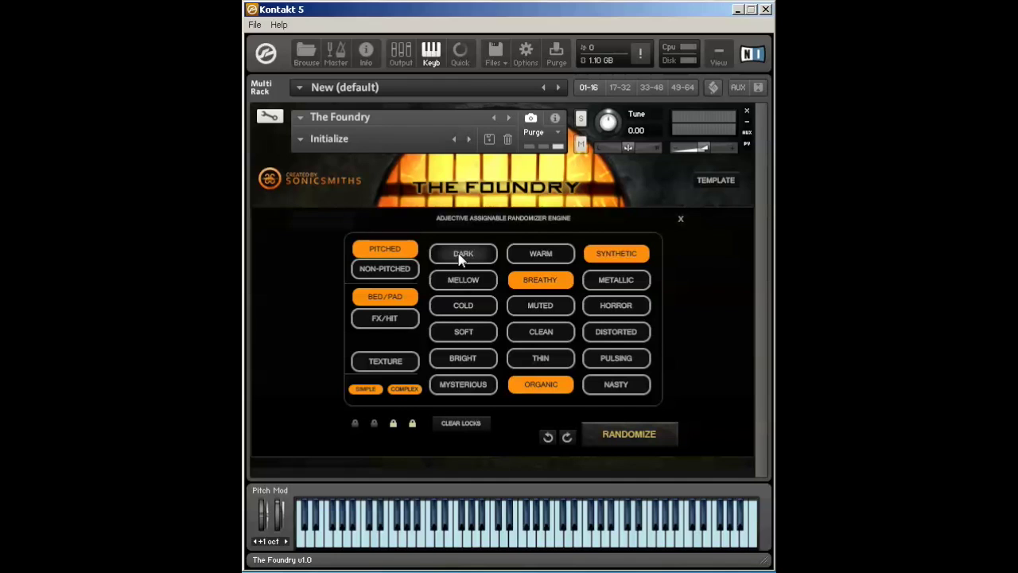
Step: Disable Breathy and Organic, switch to Simple patches, and randomize a Bed/Pad patch
left_click(534, 283)
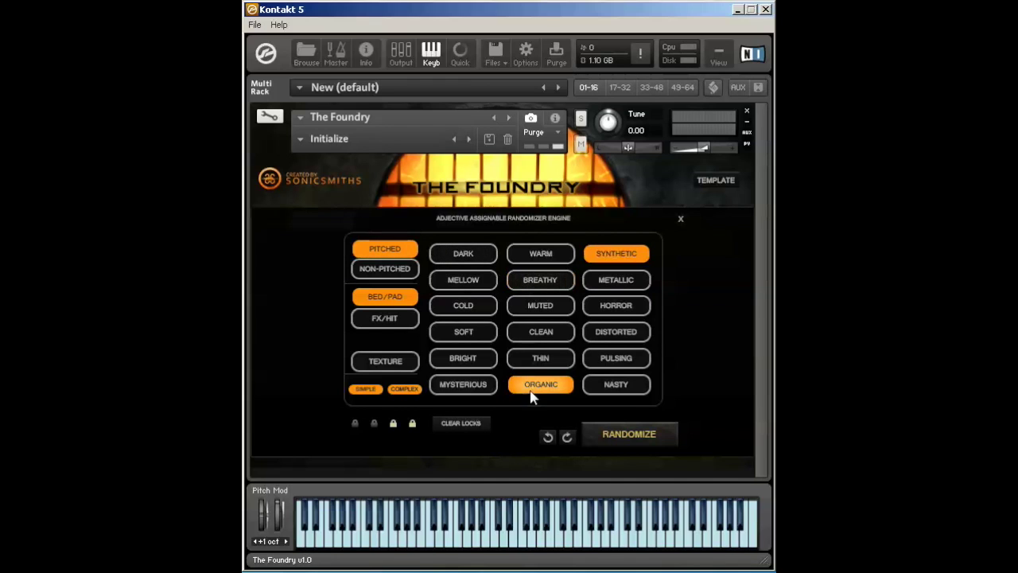
left_click(533, 390)
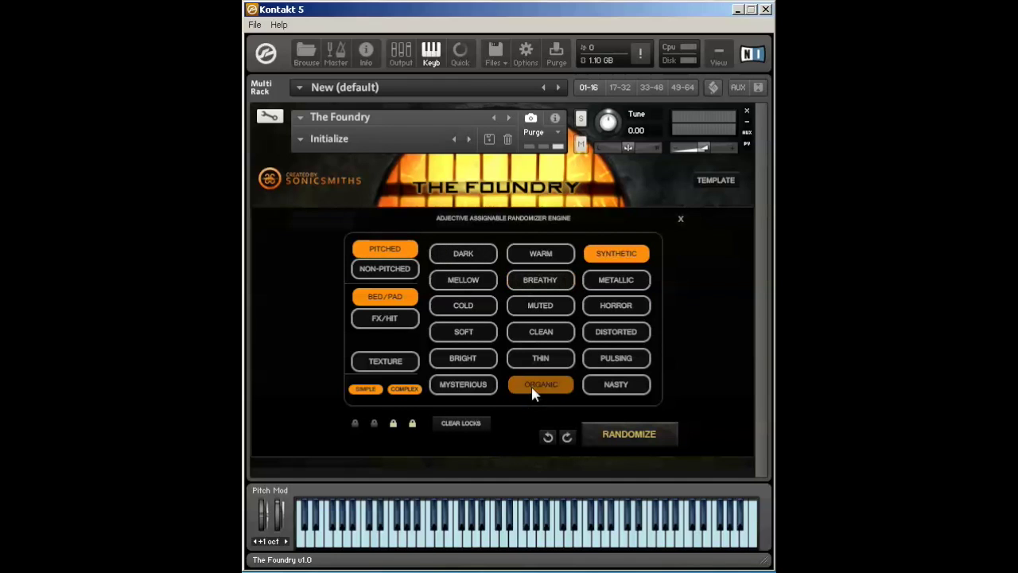
left_click(403, 389)
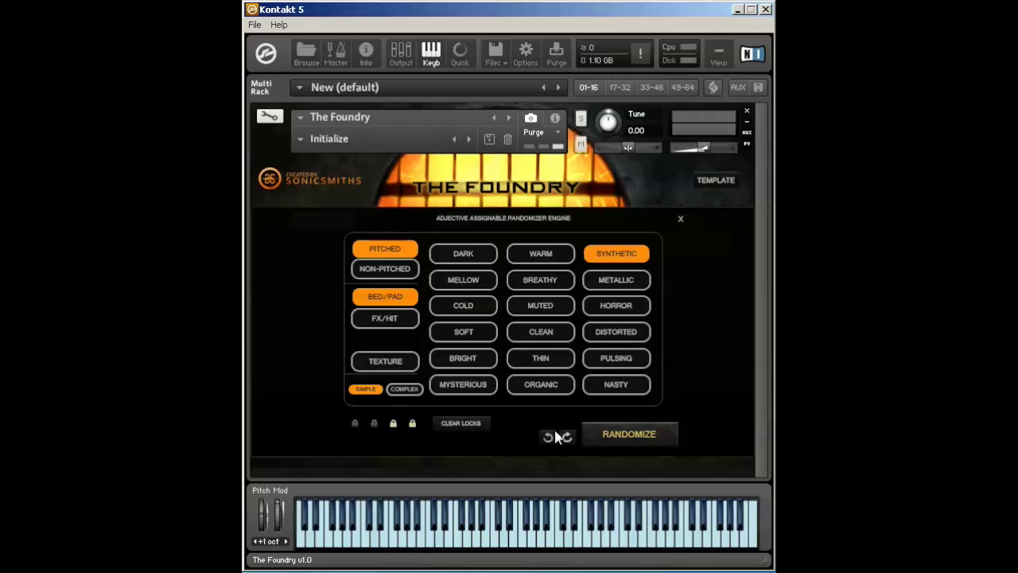
left_click(647, 437)
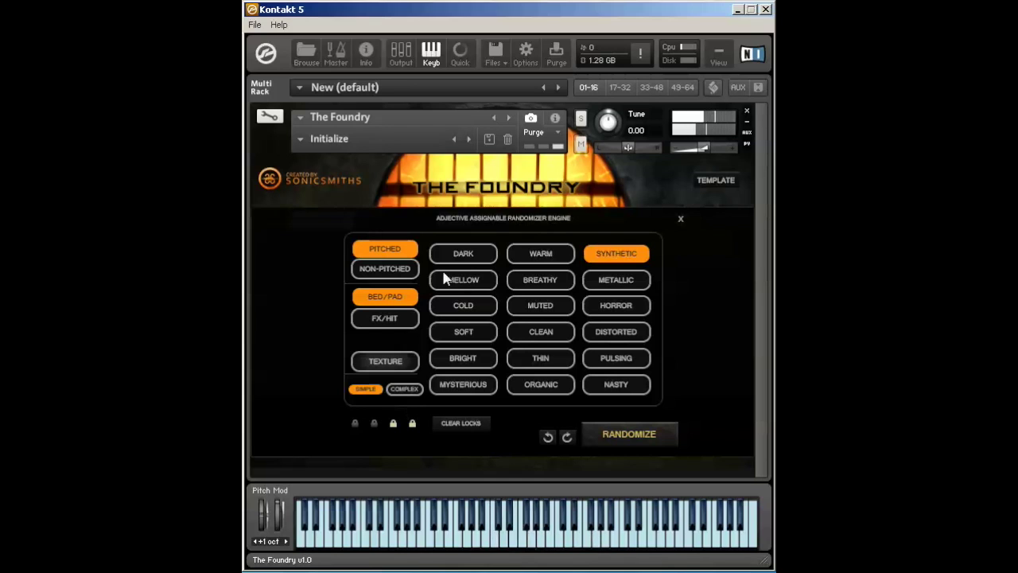
Step: Replace Synthetic with Warm, then Dark, and randomize a dark-flavoured pad
left_click(630, 261)
left_click(538, 256)
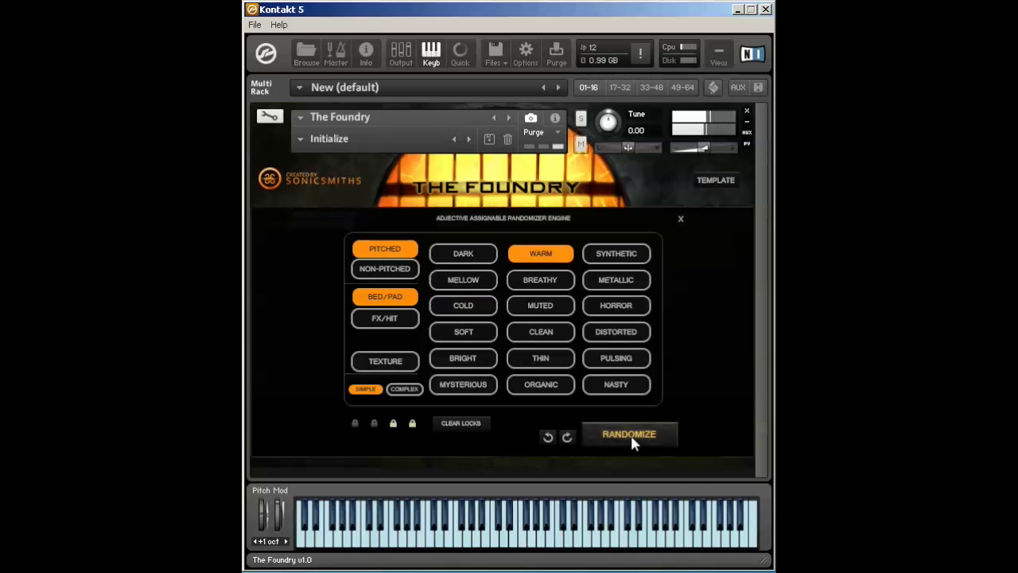
left_click(482, 264)
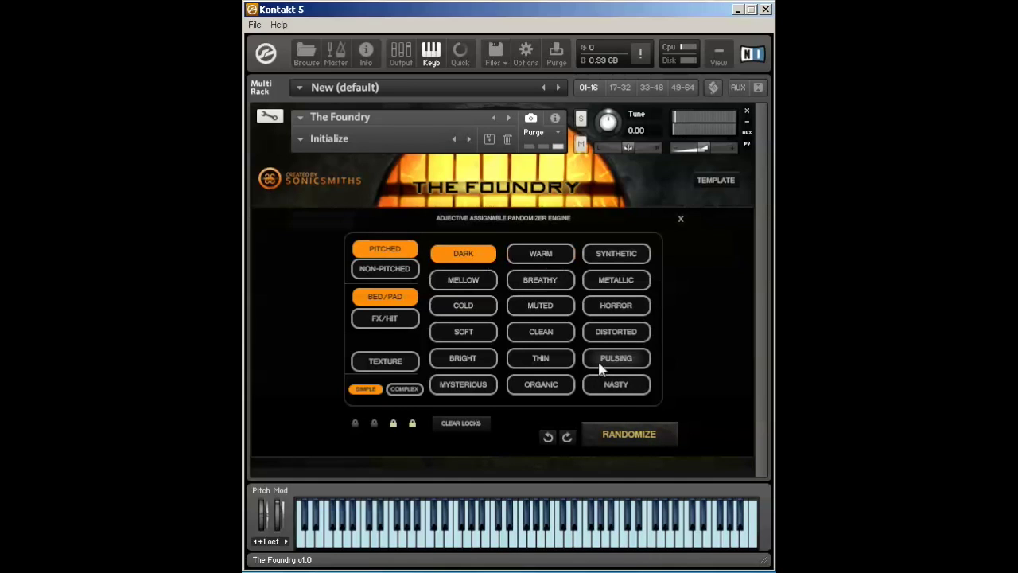
left_click(618, 438)
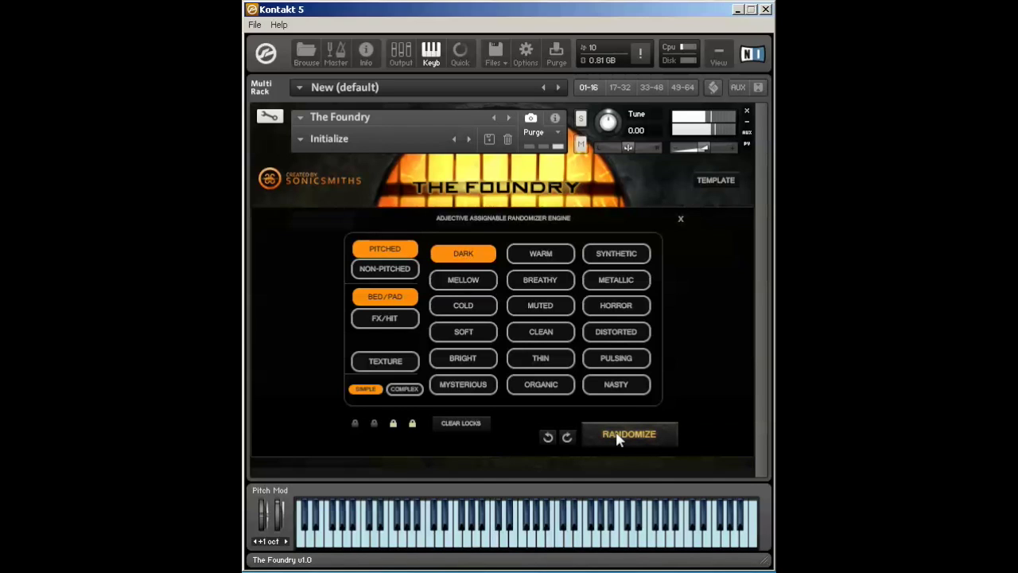
Step: Swap Dark for Organic and randomize an organic-only patch
left_click(541, 386)
left_click(466, 254)
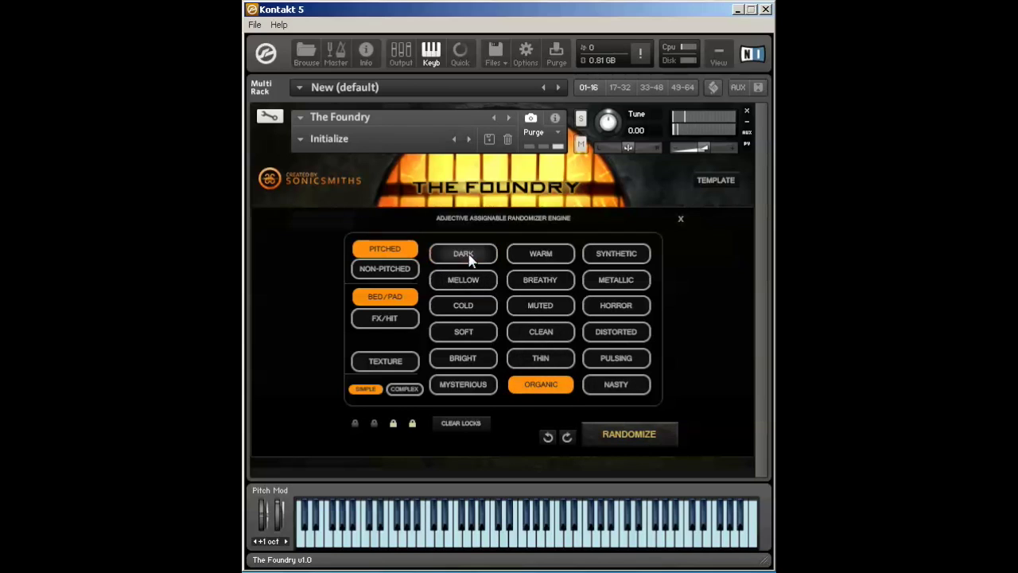
left_click(630, 436)
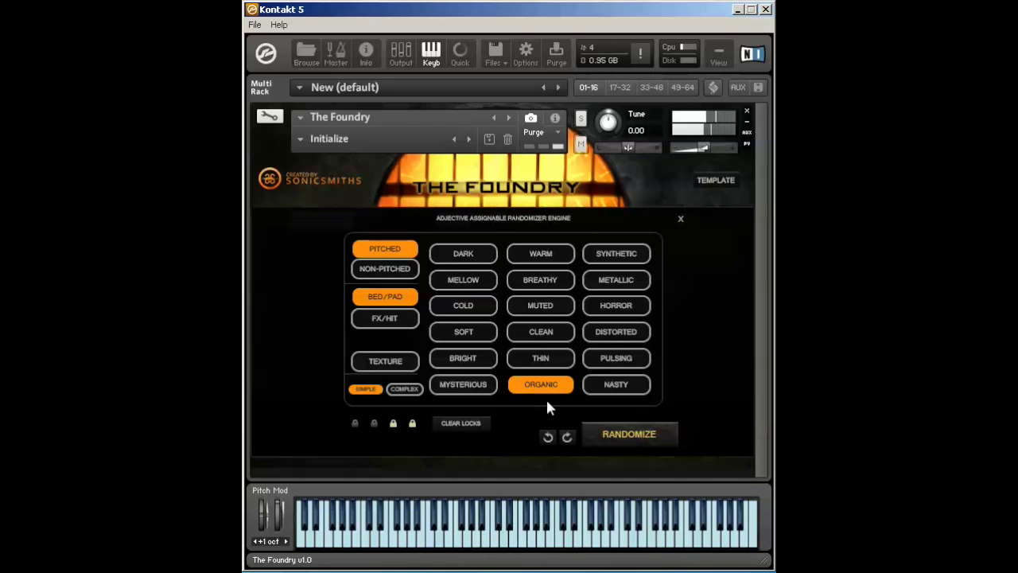
Step: Switch the randomizer to Complex patches and deselect the Bed/Pad category
left_click(404, 389)
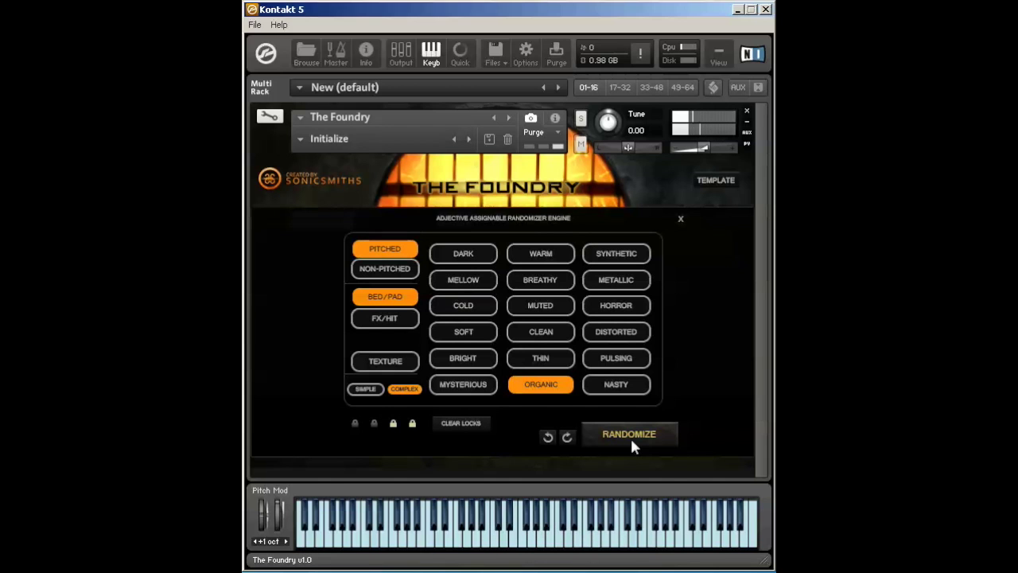
left_click(383, 305)
Step: Choose FX/Hit in Simple mode and randomize two FX/Hit patches
left_click(383, 317)
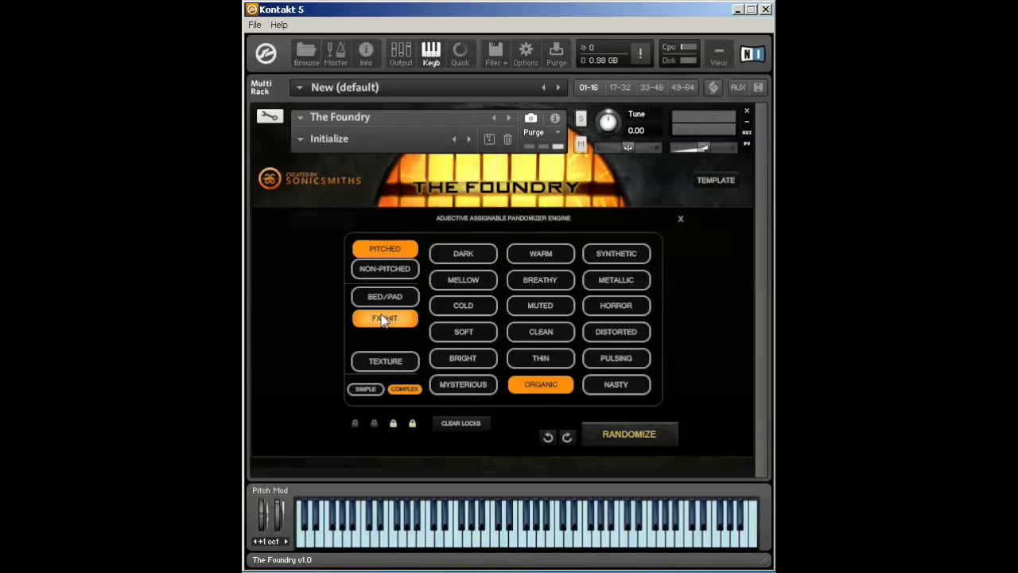
left_click(403, 390)
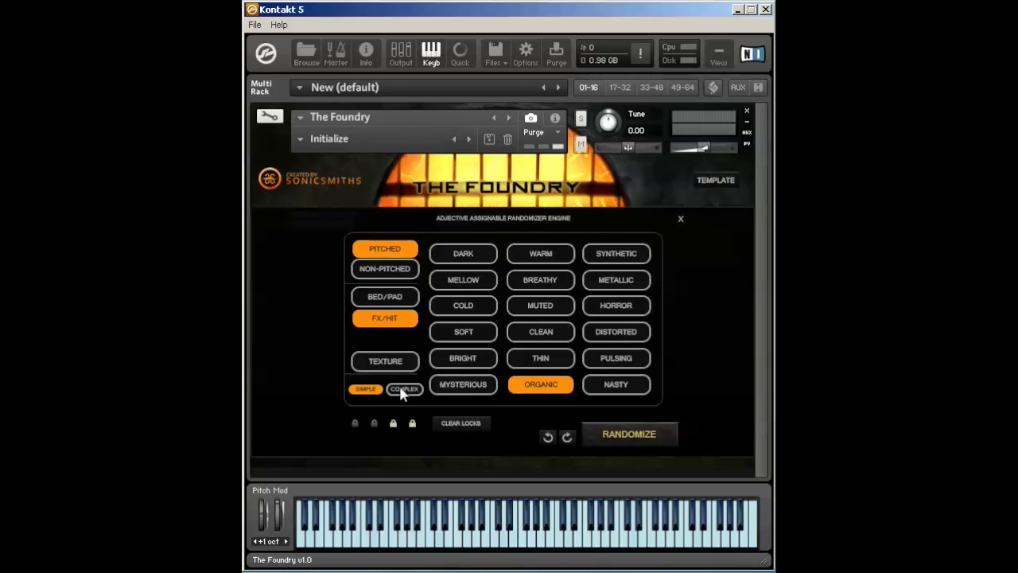
left_click(629, 434)
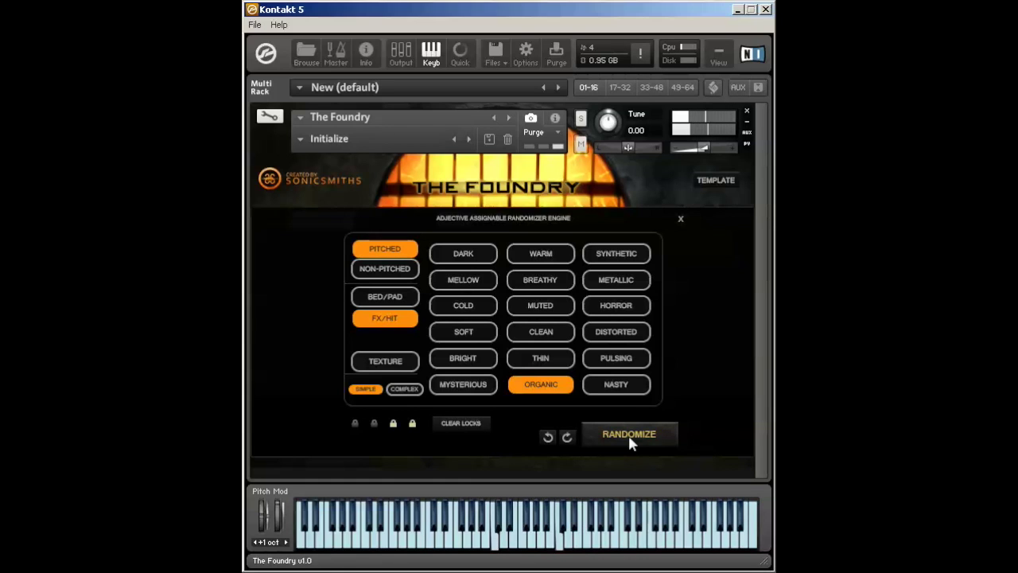
left_click(628, 433)
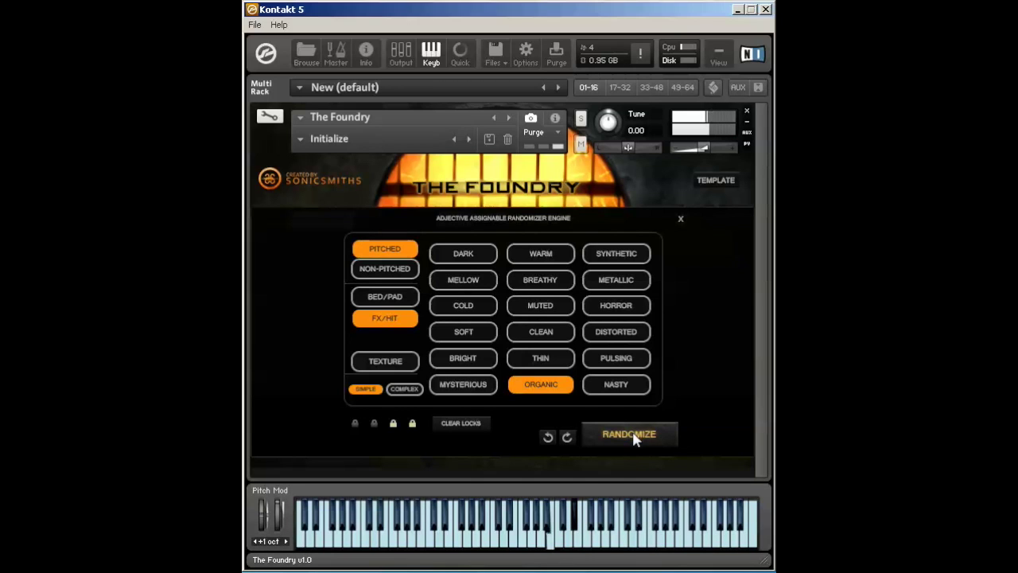
Step: Switch to Complex, randomize two complex FX/Hit patches, and add the Cold adjective
left_click(401, 389)
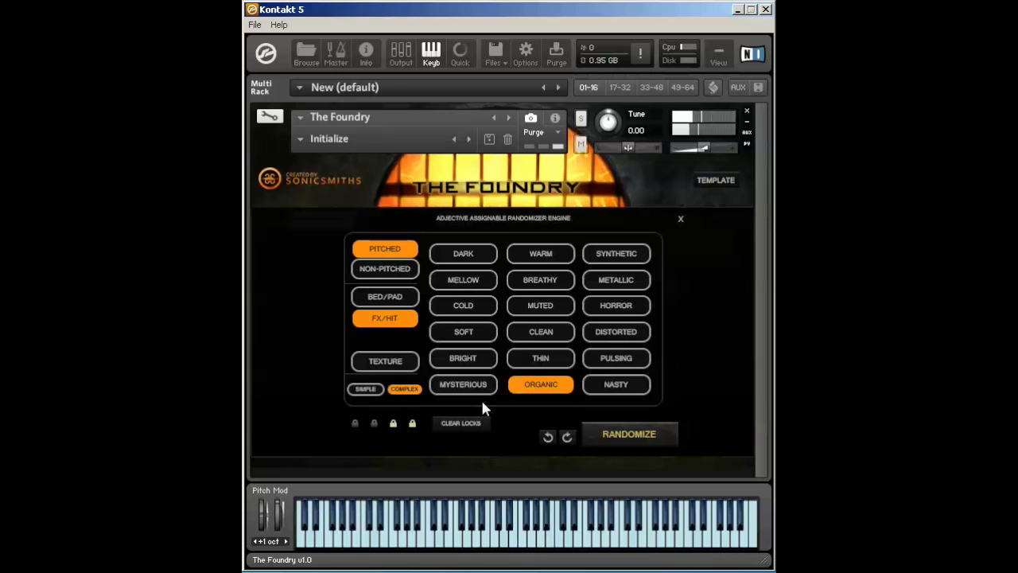
left_click(629, 434)
left_click(629, 434)
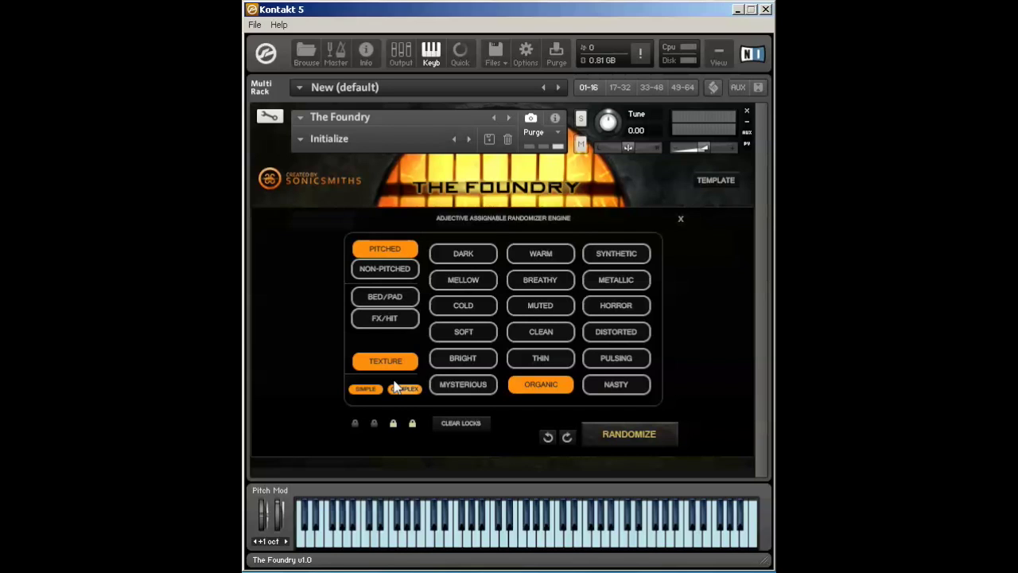
left_click(464, 306)
Step: Randomize a cold Texture patch, then a non-pitched one, and pick the Rhythmic category
left_click(660, 434)
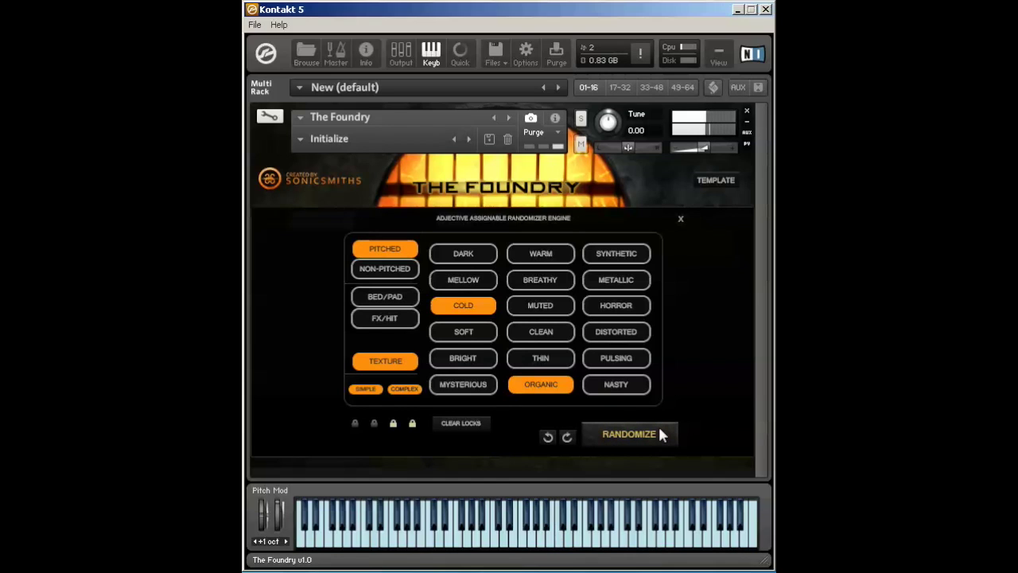
left_click(373, 268)
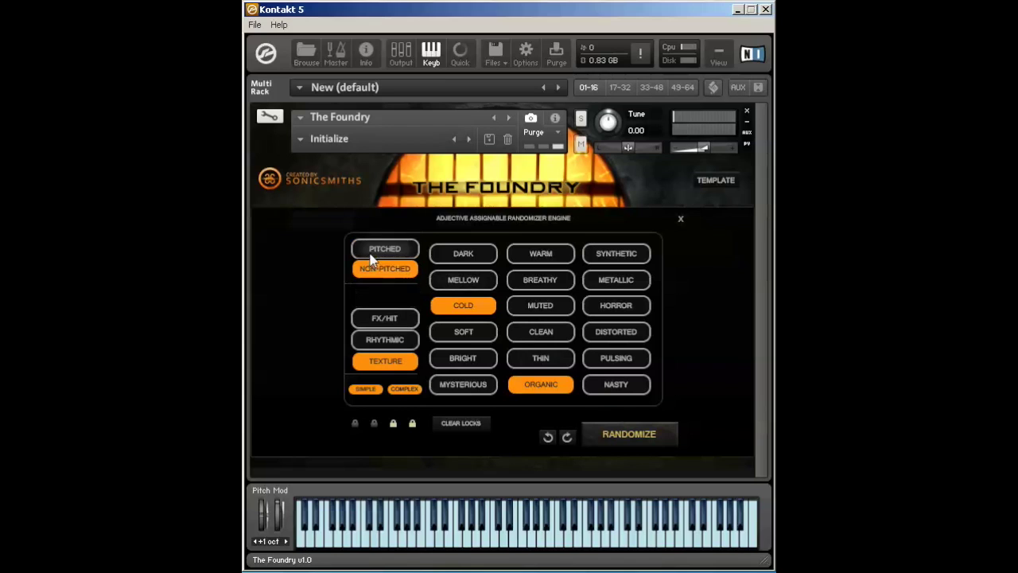
left_click(620, 442)
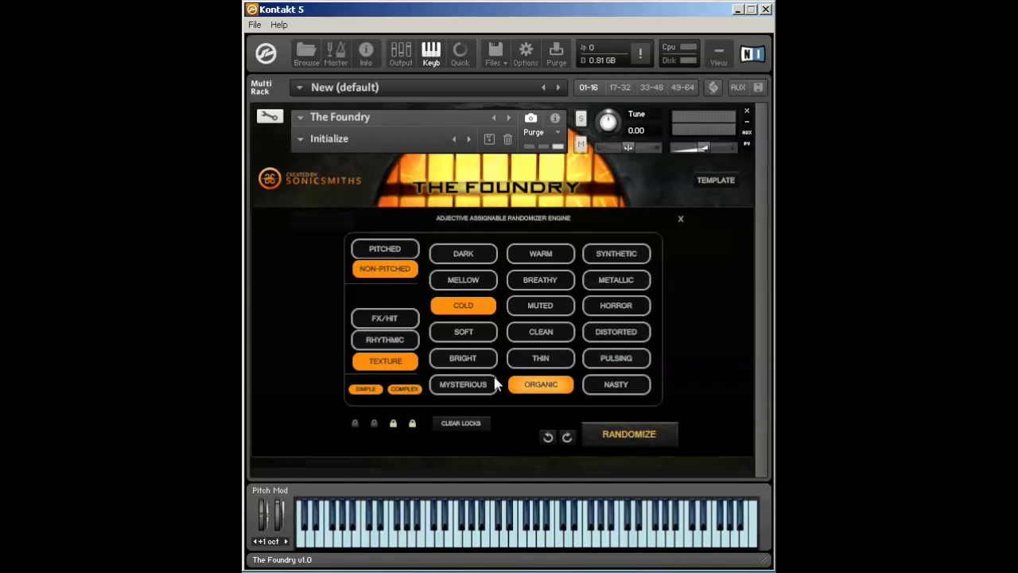
left_click(400, 340)
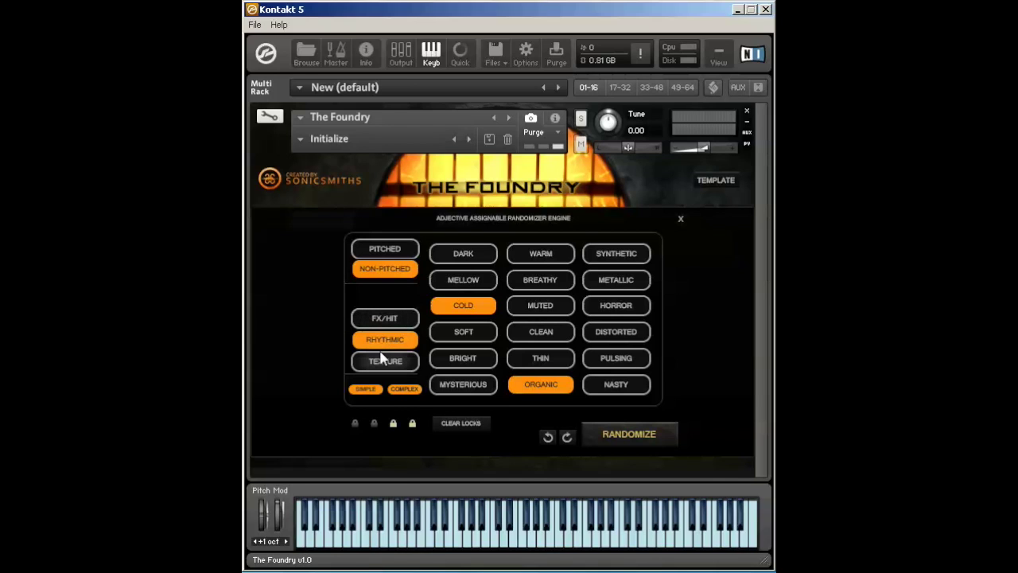
Step: Randomize a Rhythmic patch, light both Simple and Complex, keep Rhythmic, and add Pitched sounds
left_click(641, 432)
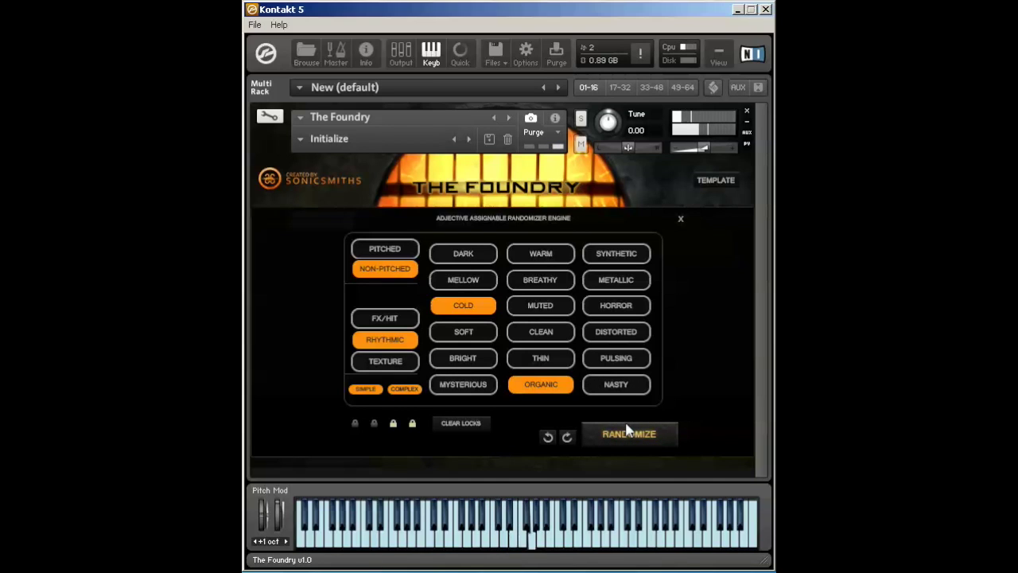
left_click(391, 391)
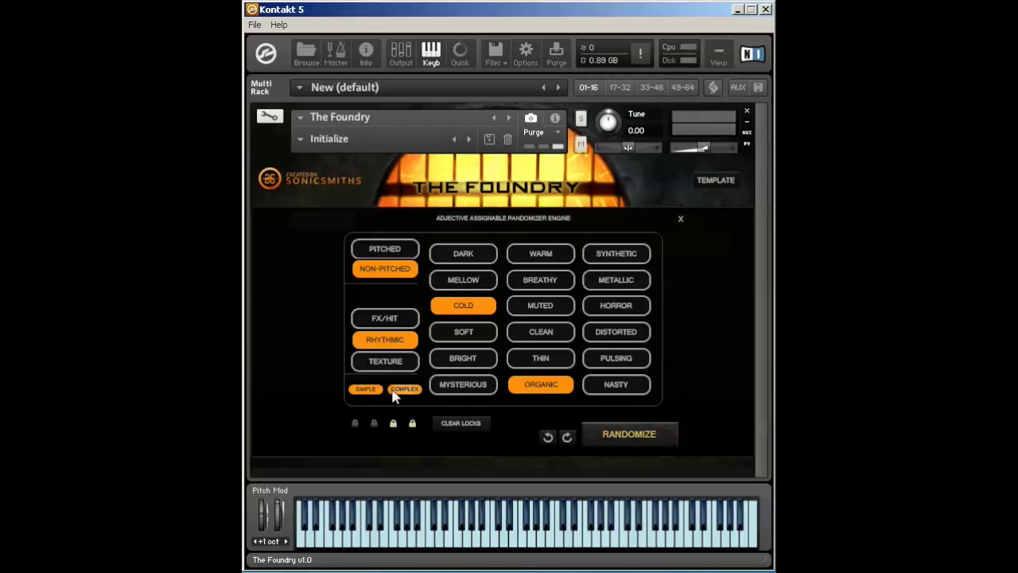
left_click(376, 390)
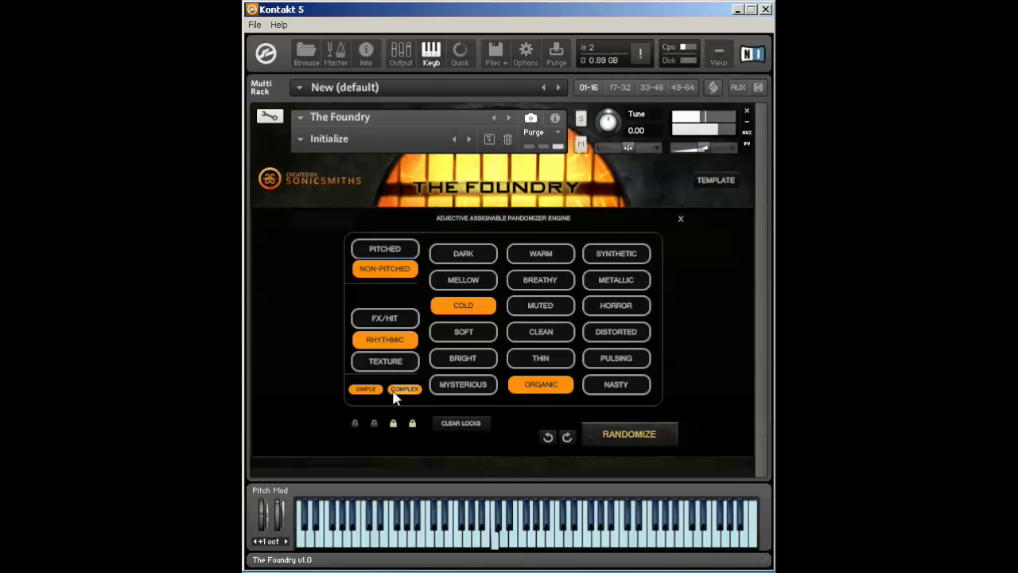
left_click(408, 339)
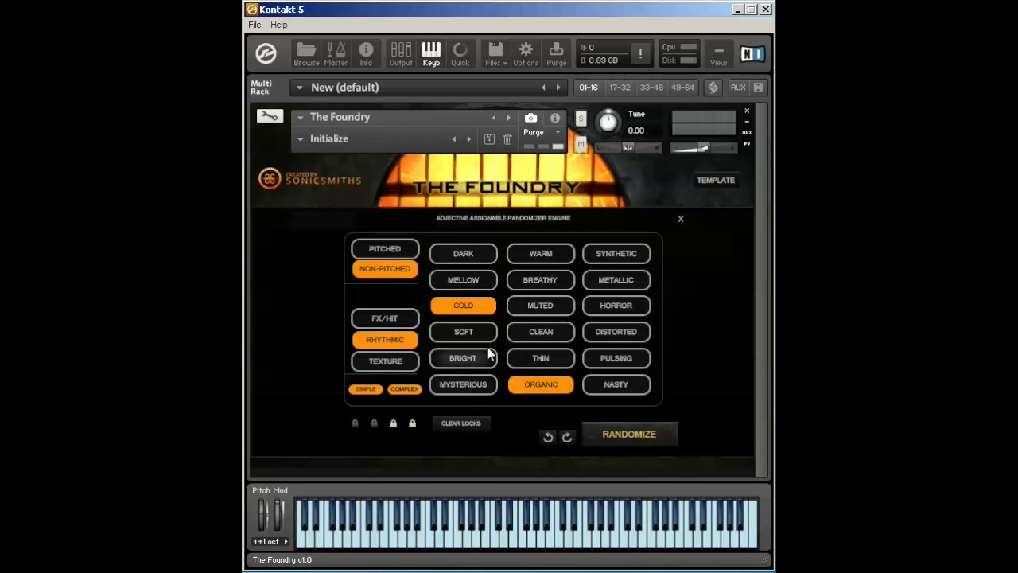
left_click(385, 248)
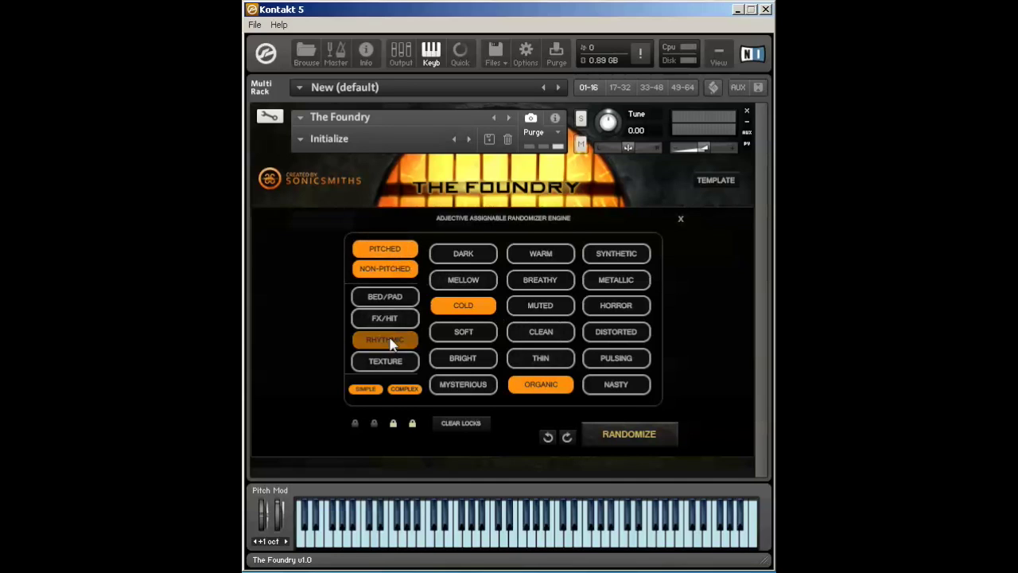
Step: Select Bed/Pad, swap Cold and Organic for Dark, randomize a Dark pad, then choose Warm
left_click(388, 297)
left_click(465, 307)
left_click(541, 385)
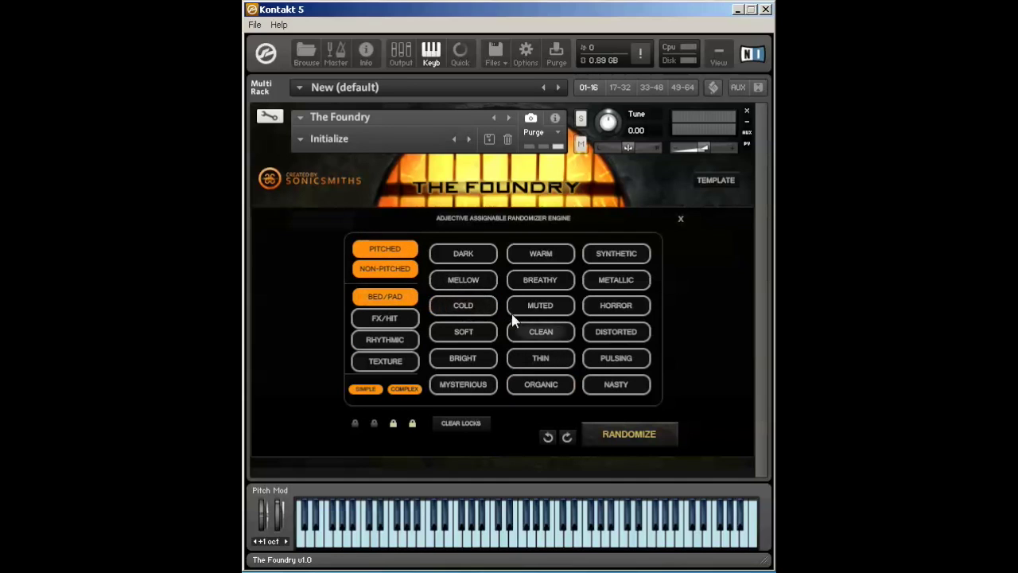
left_click(468, 258)
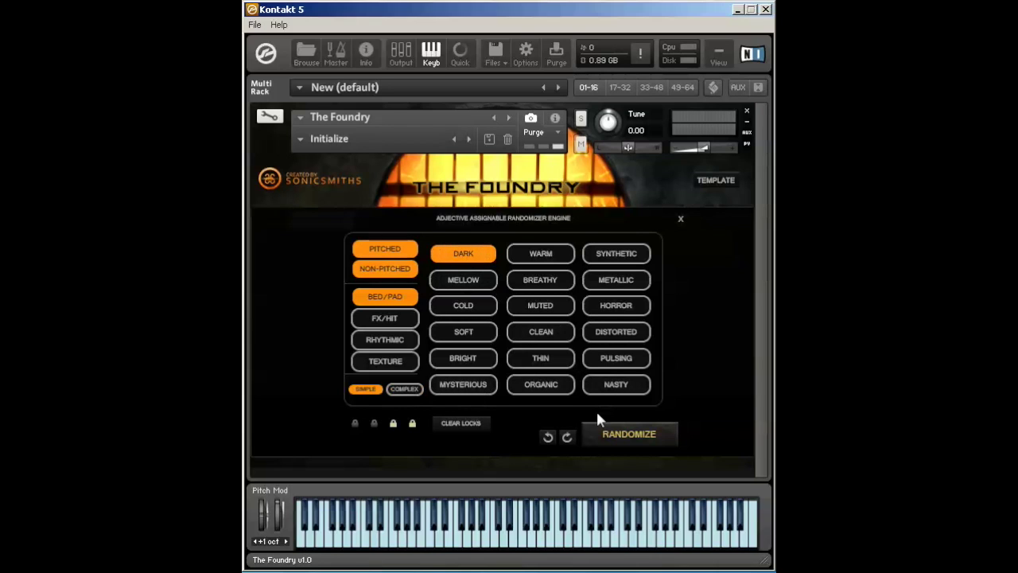
left_click(624, 442)
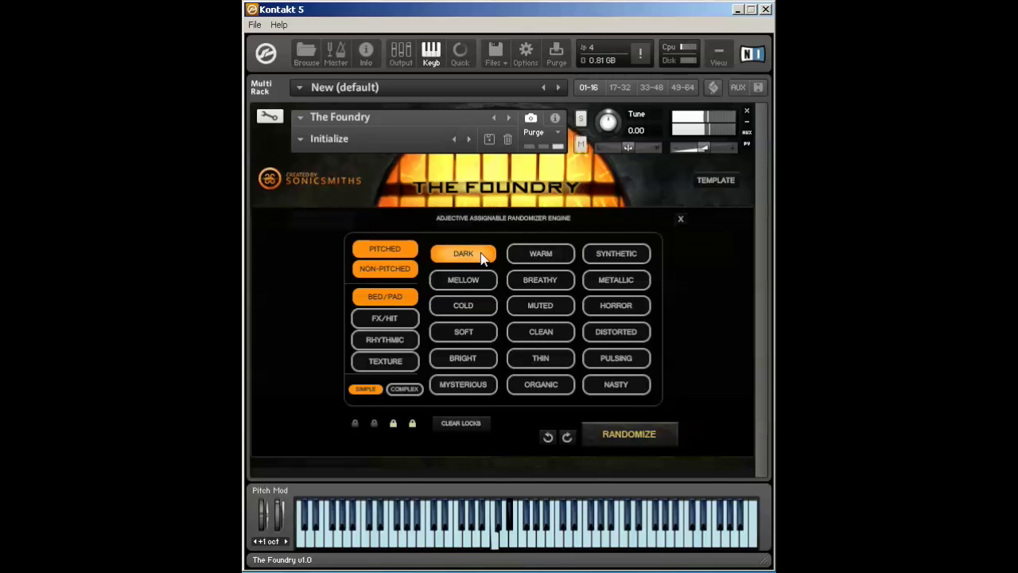
left_click(526, 251)
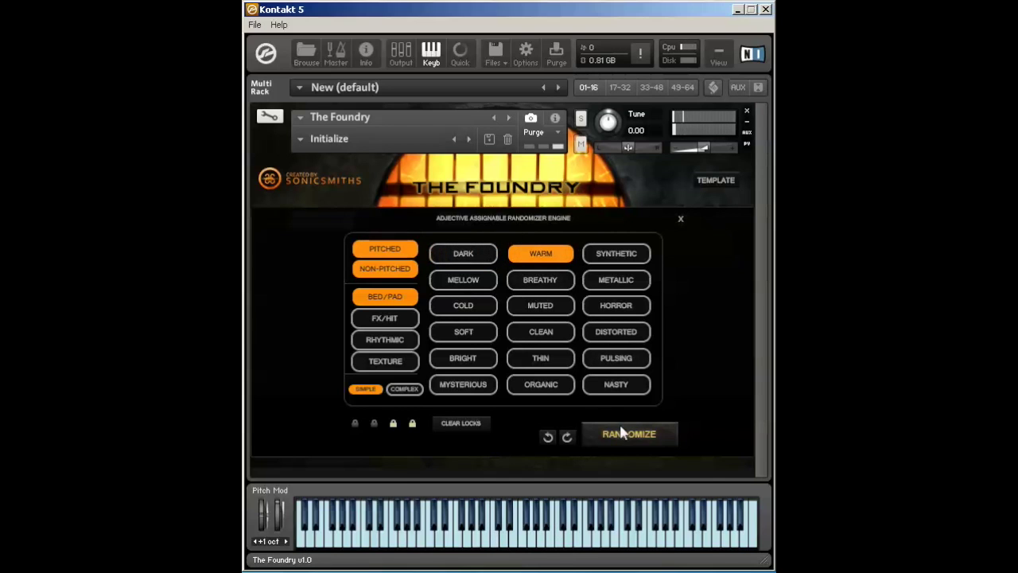
Step: Randomize a Warm pad, then a Synthetic pad, and switch the adjective to Mellow
left_click(625, 434)
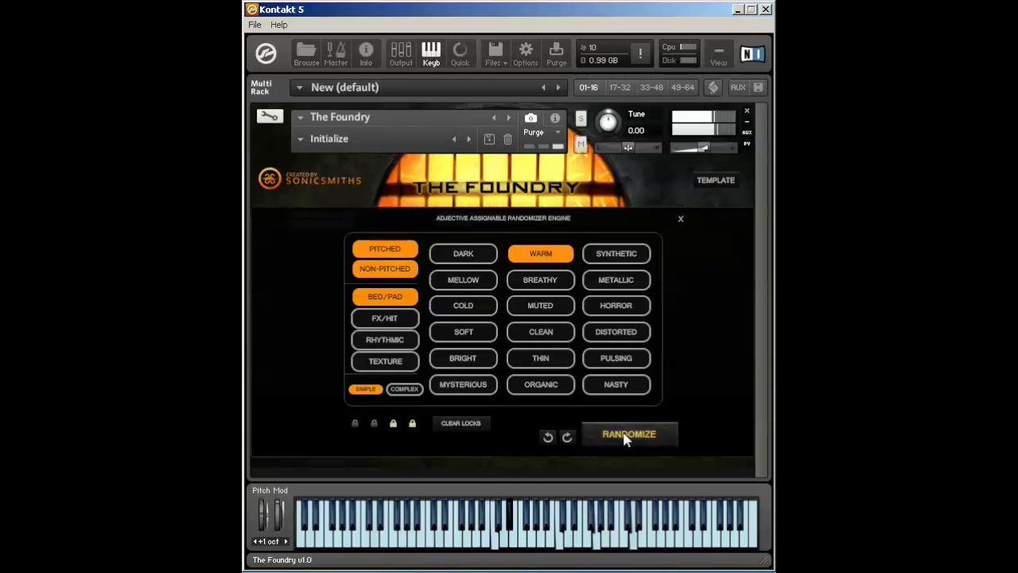
left_click(614, 253)
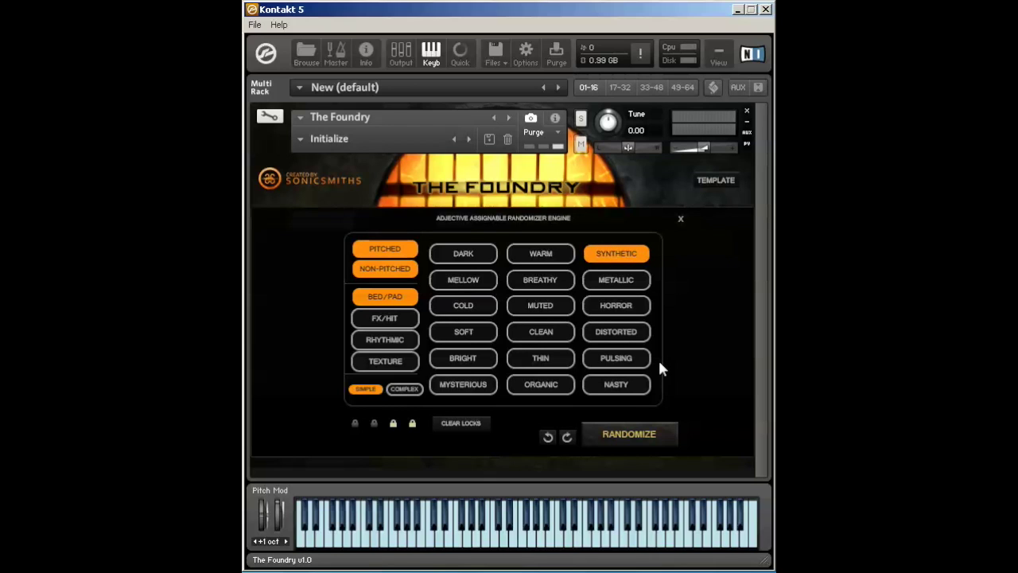
left_click(645, 439)
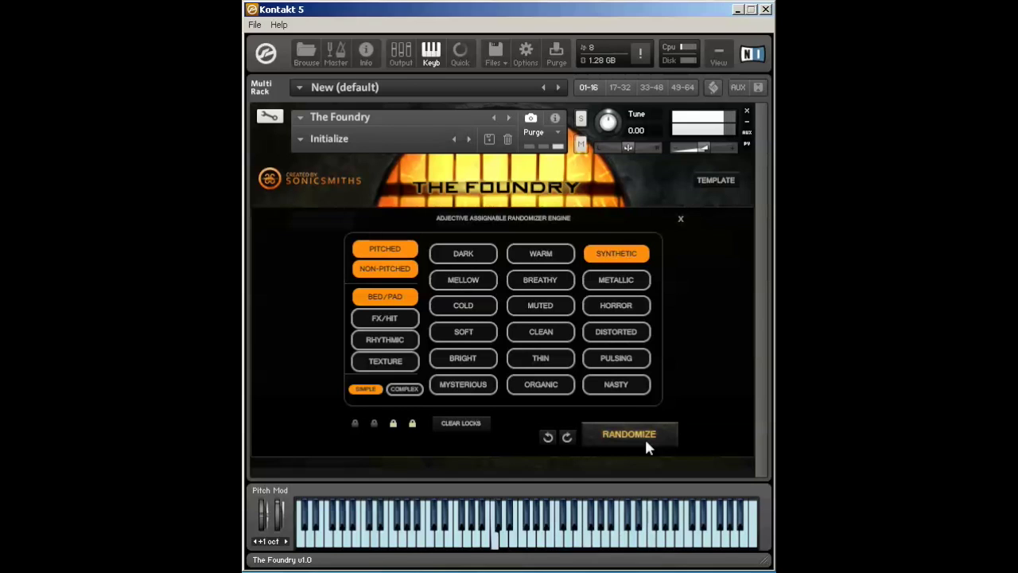
left_click(623, 250)
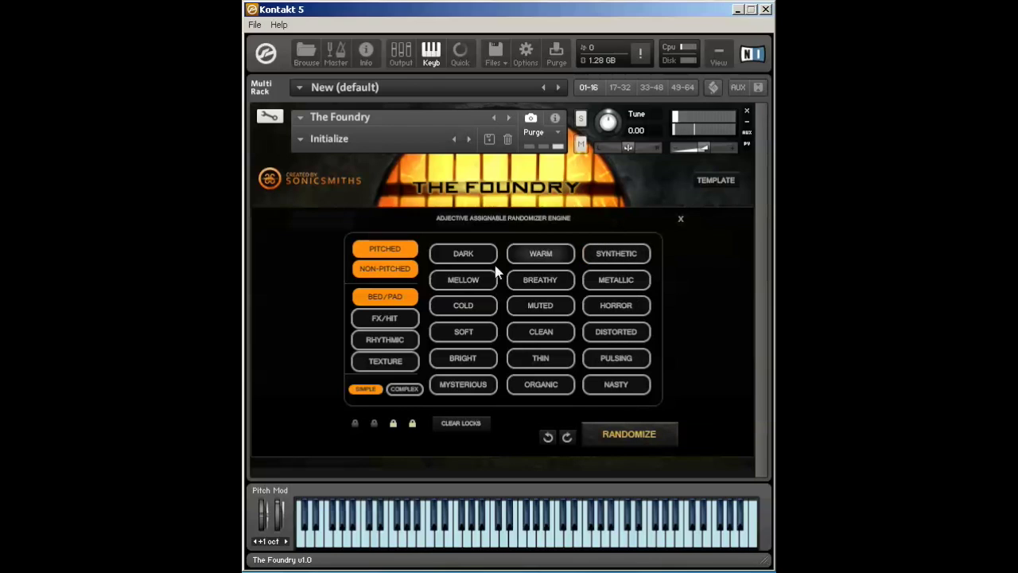
left_click(468, 280)
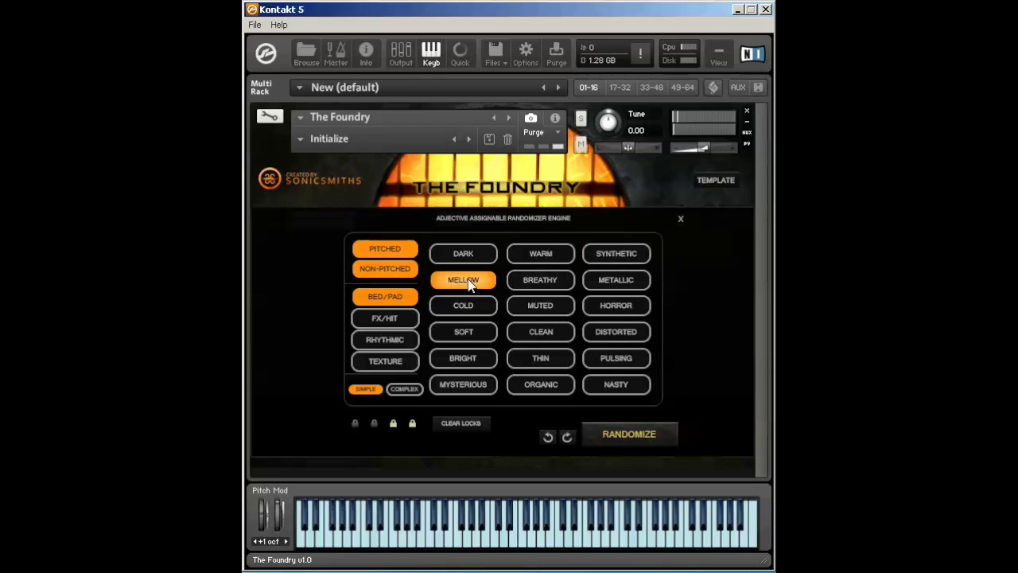
Step: Randomize a Mellow pad, then switch the adjective to Breathy
left_click(613, 443)
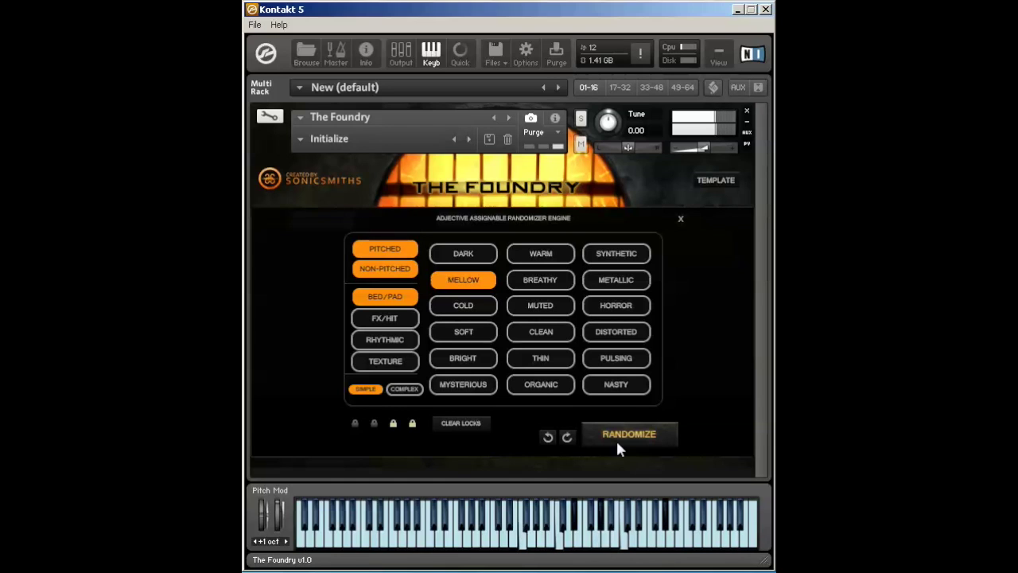
left_click(460, 298)
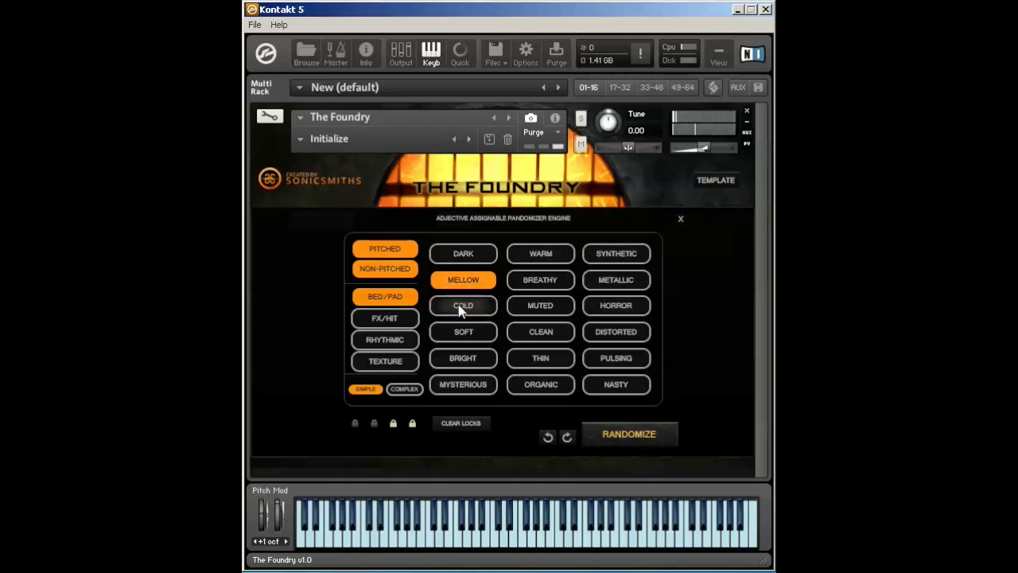
left_click(541, 280)
left_click(615, 436)
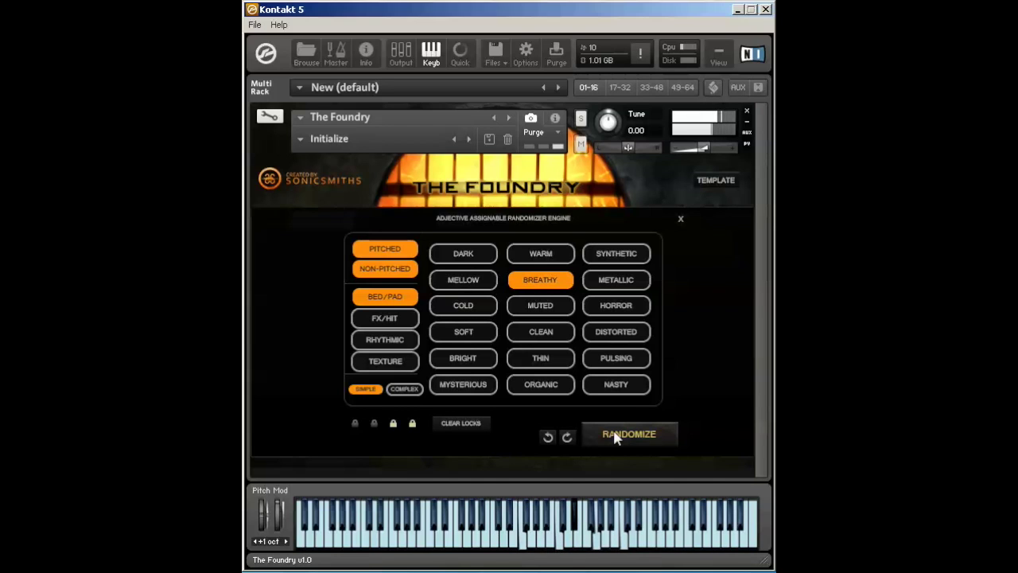
Step: Replace Breathy with Metallic, randomize a Metallic pad, then turn Metallic off
left_click(566, 280)
left_click(592, 281)
left_click(632, 284)
left_click(628, 284)
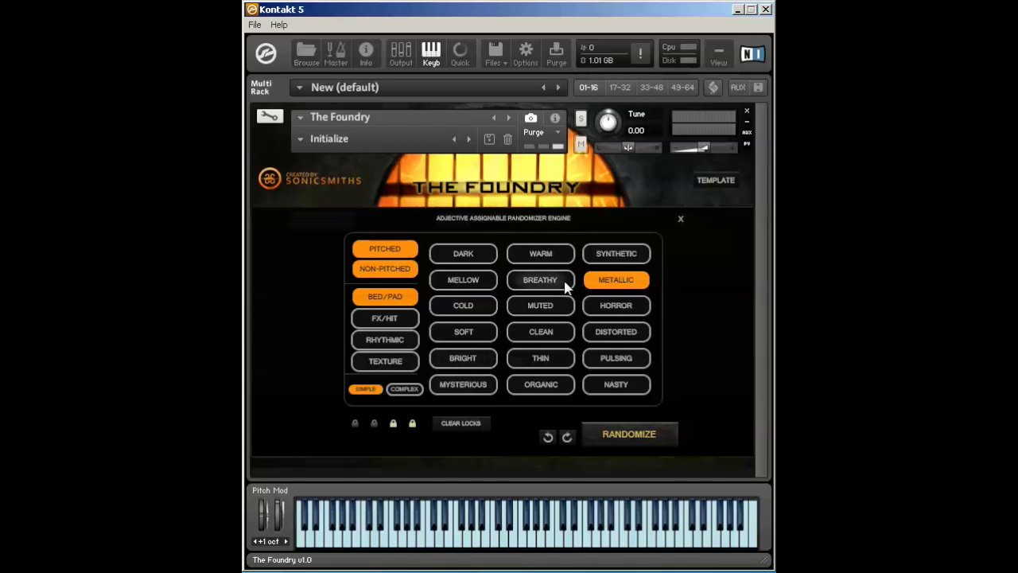
left_click(628, 436)
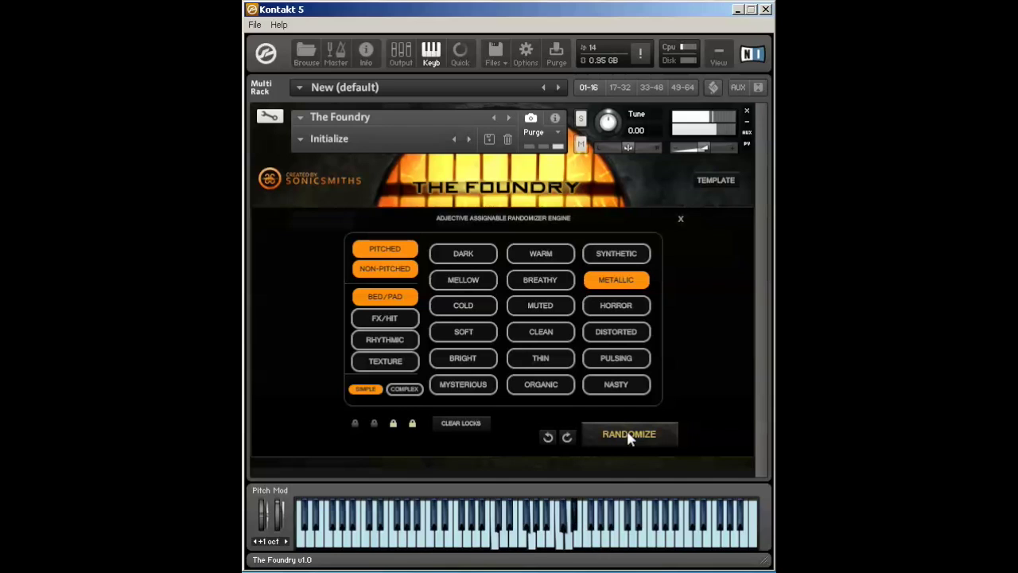
left_click(624, 280)
Step: Generate a random Cold patch, then swap the adjective to Muted and randomize
left_click(475, 305)
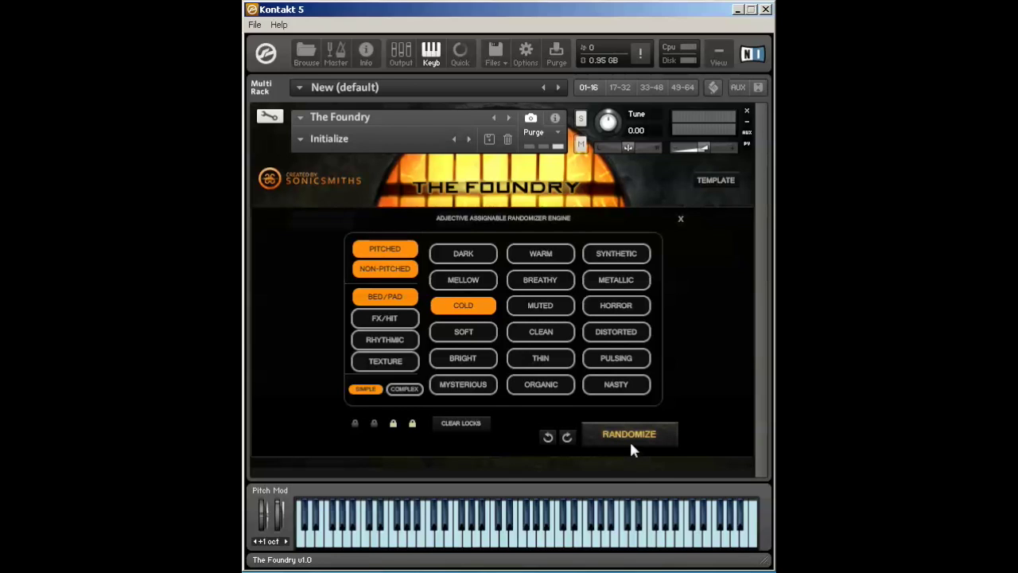
left_click(626, 442)
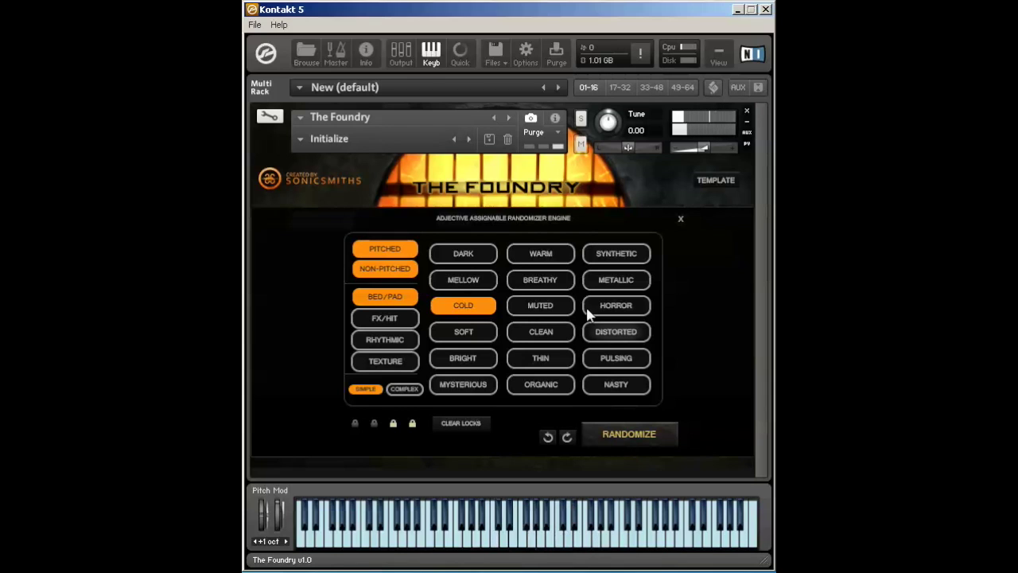
left_click(608, 308)
left_click(545, 306)
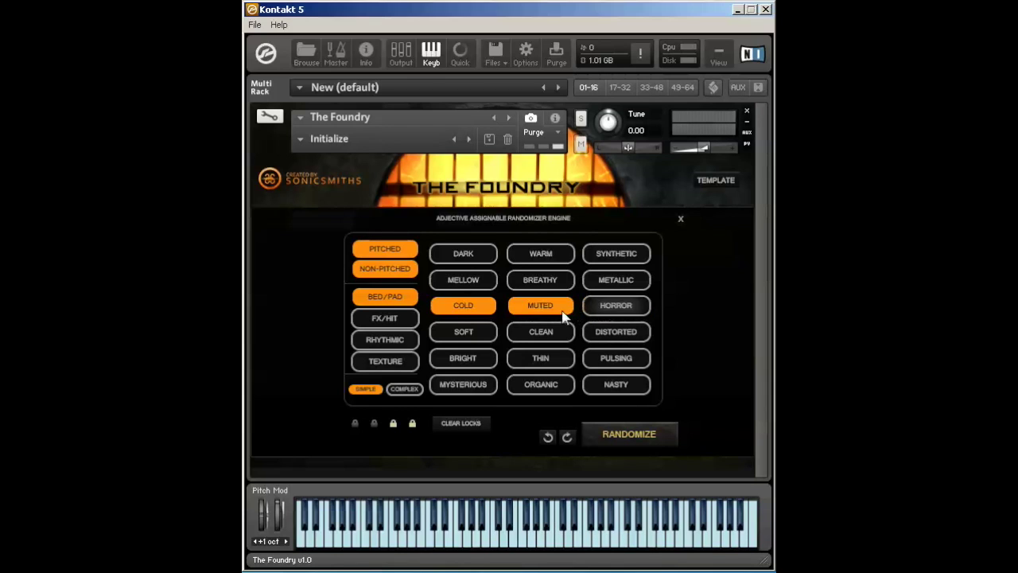
left_click(450, 304)
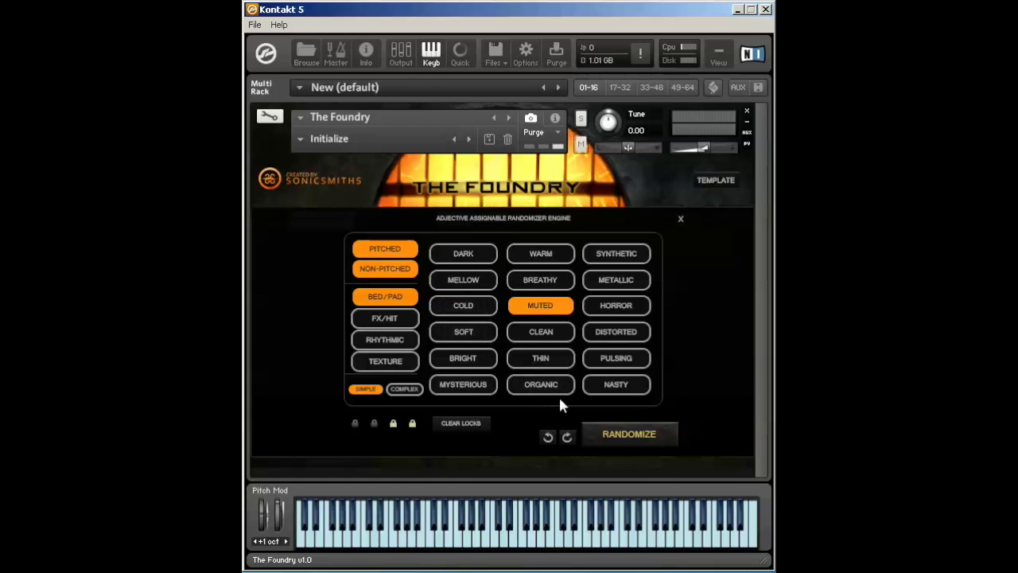
left_click(613, 443)
Step: Switch the adjective to Horror, roll two Horror patches, then turn Horror off
left_click(543, 307)
left_click(613, 310)
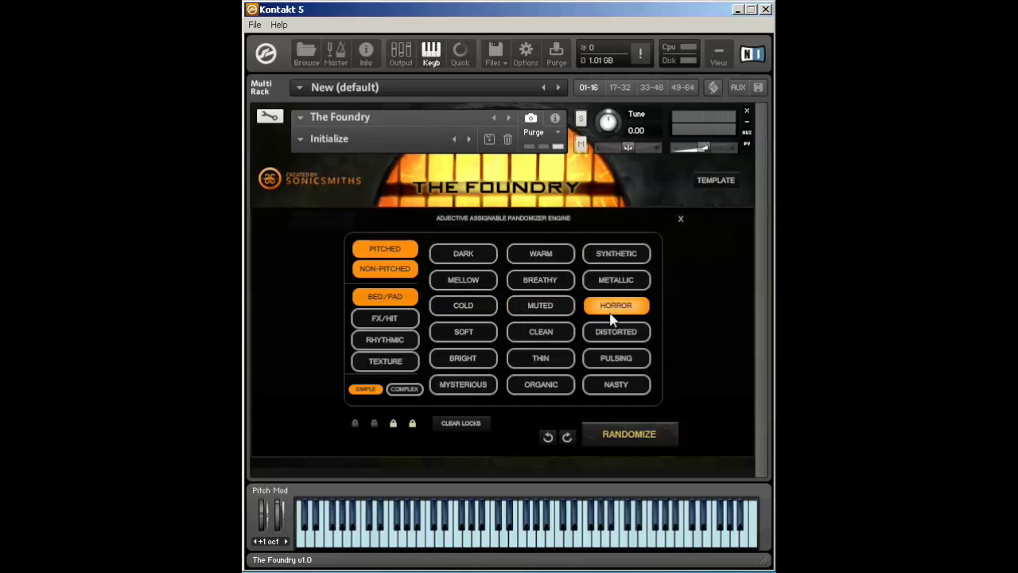
left_click(649, 440)
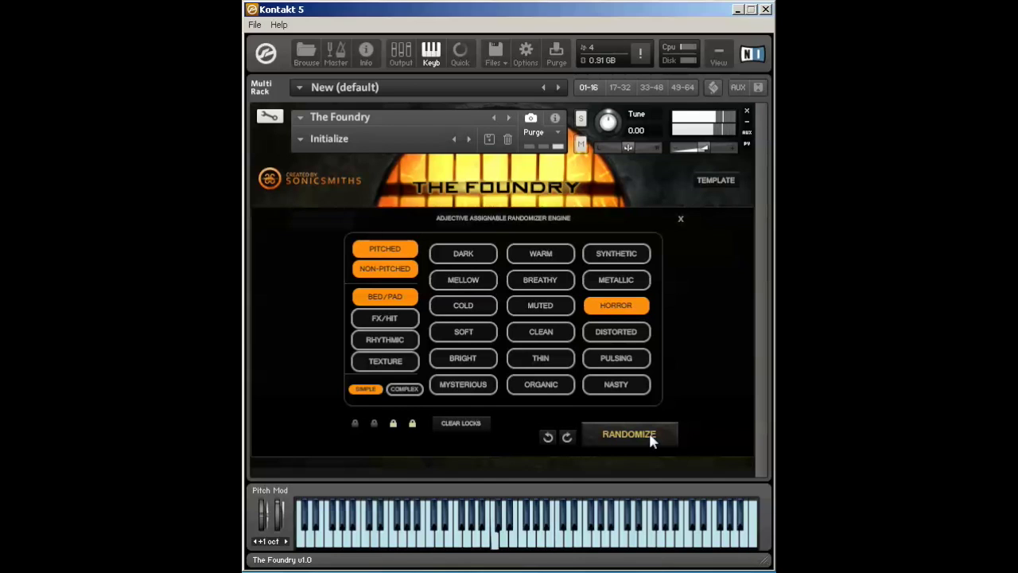
left_click(649, 438)
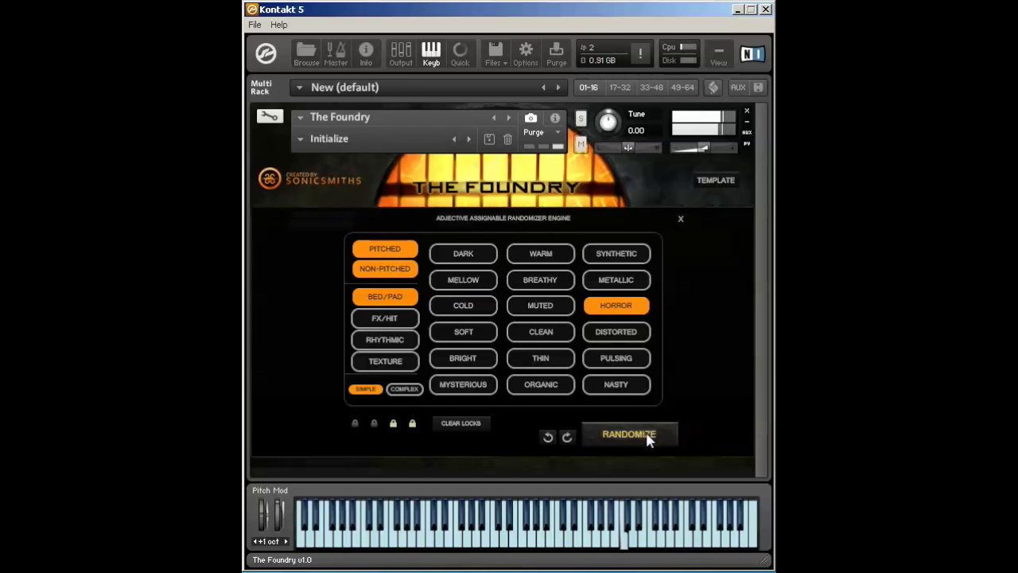
left_click(632, 313)
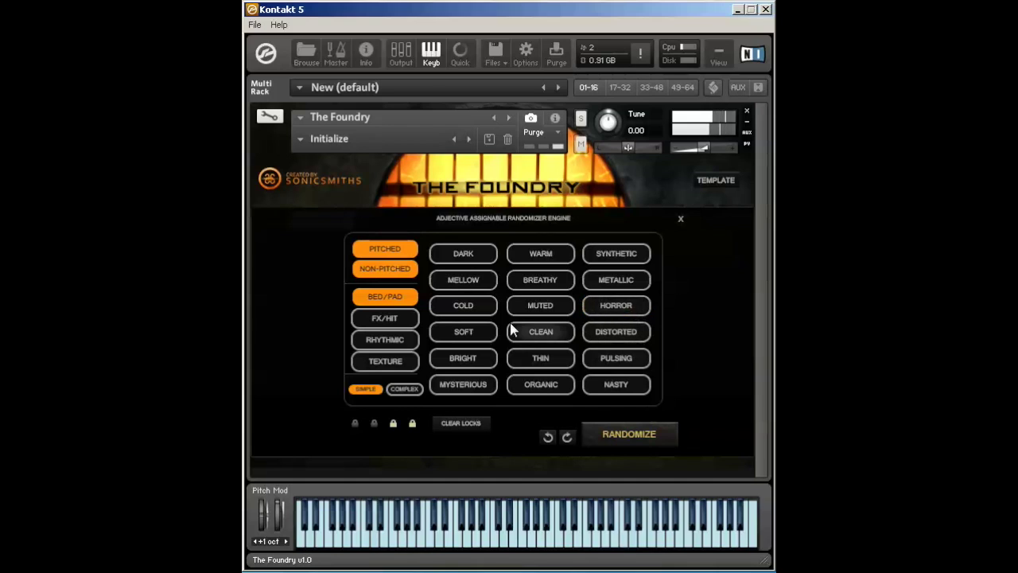
Step: Try the Soft adjective, then switch to Clean and randomize a Clean patch
left_click(471, 331)
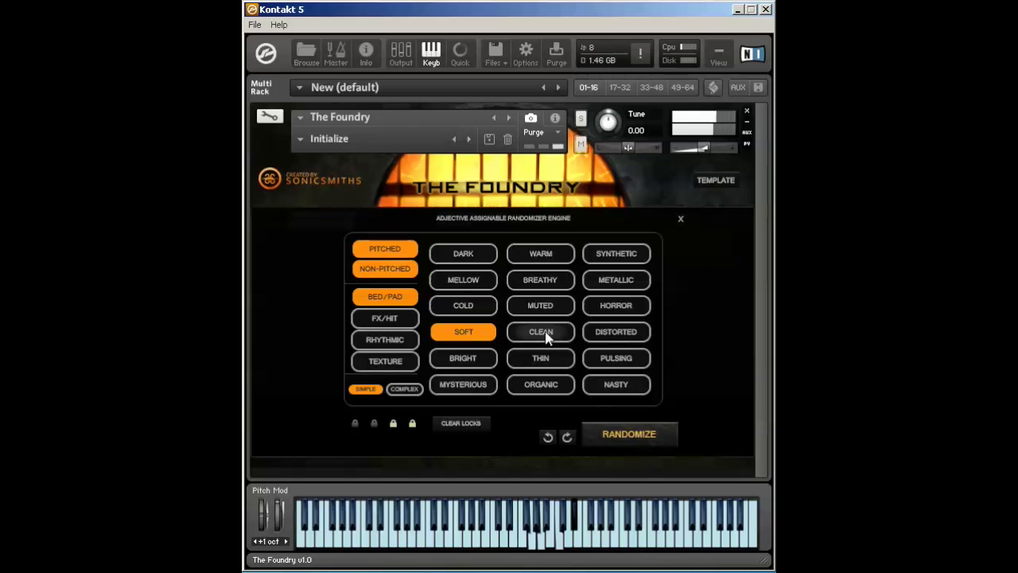
left_click(463, 332)
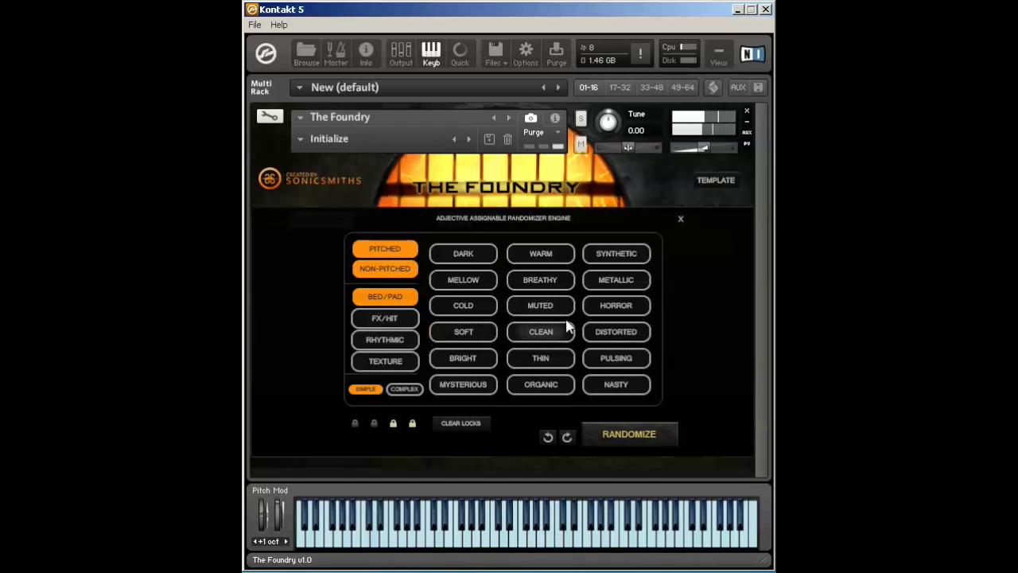
left_click(566, 329)
left_click(619, 439)
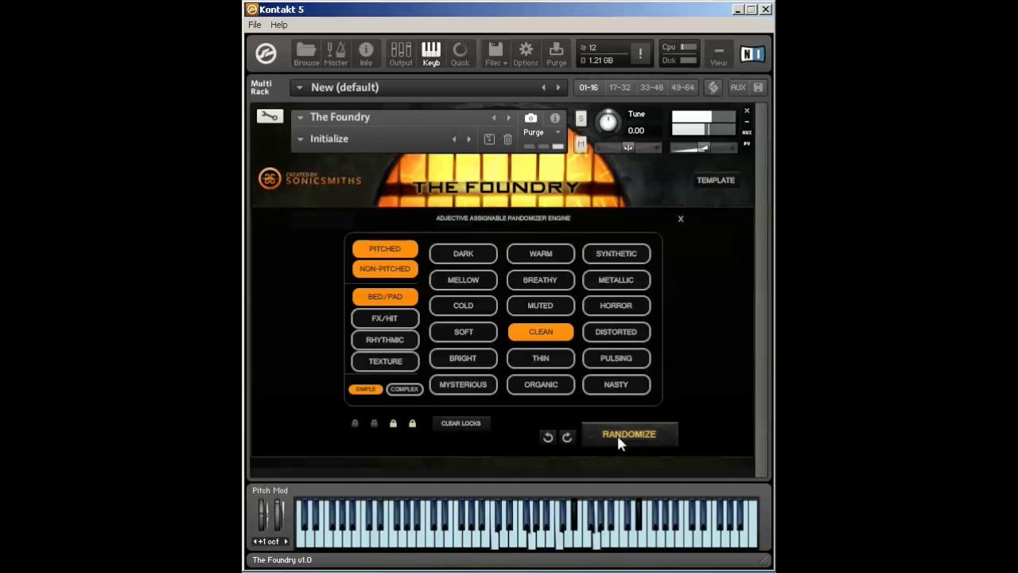
Step: Randomize two Distorted patches, then swap Distorted for Bright and randomize a Bright patch
left_click(625, 334)
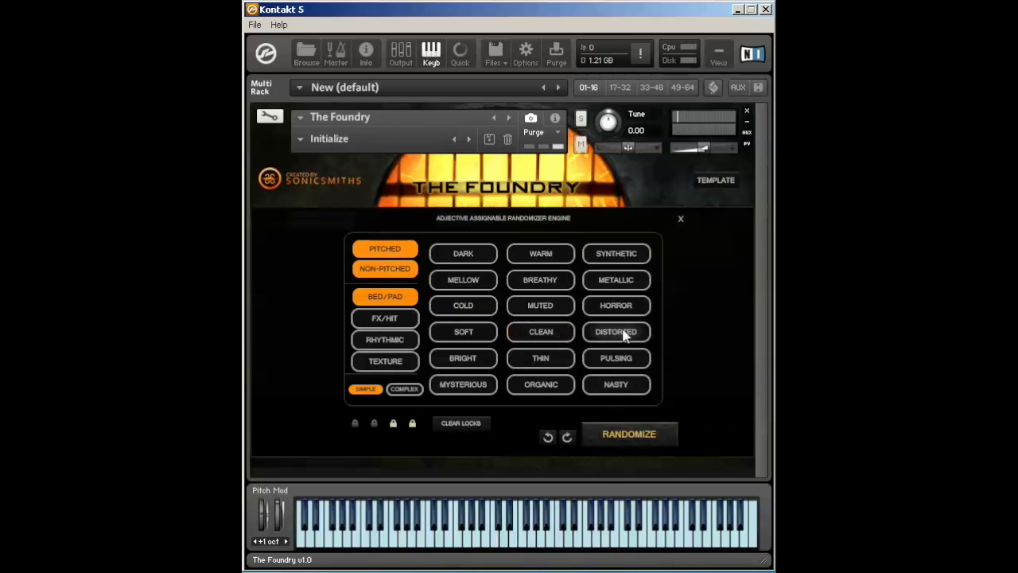
left_click(629, 434)
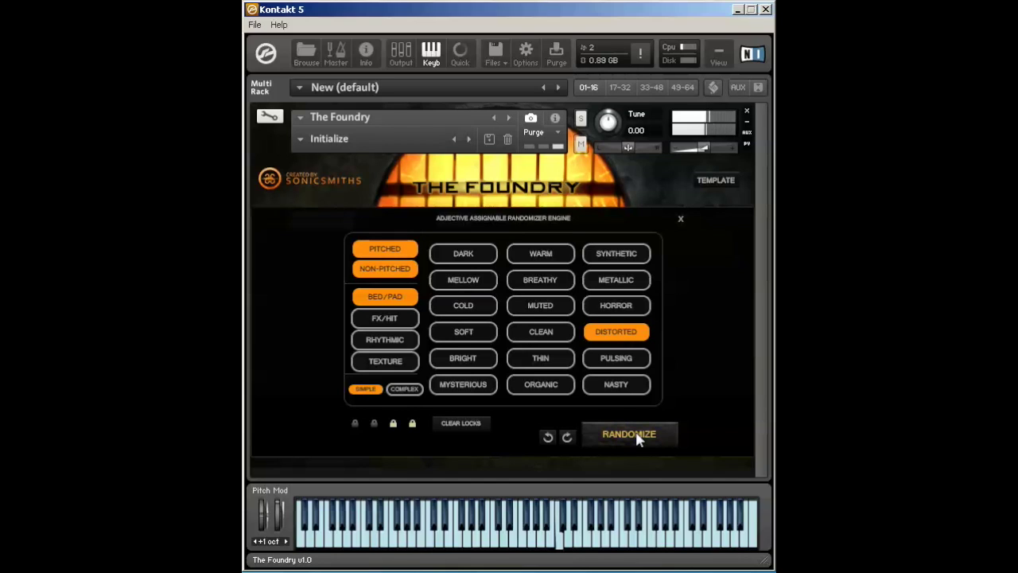
left_click(629, 434)
left_click(634, 332)
left_click(462, 357)
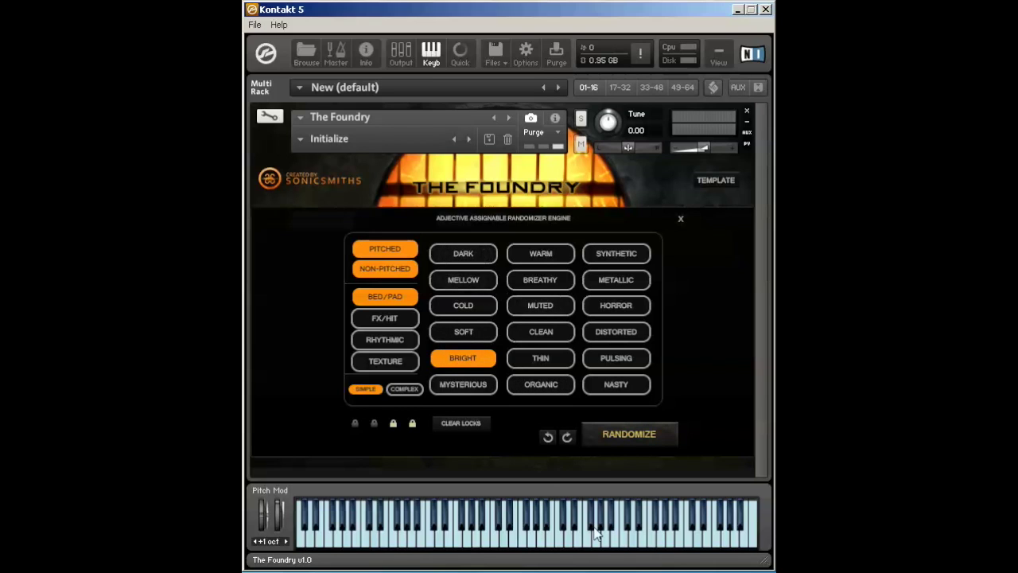
left_click(631, 433)
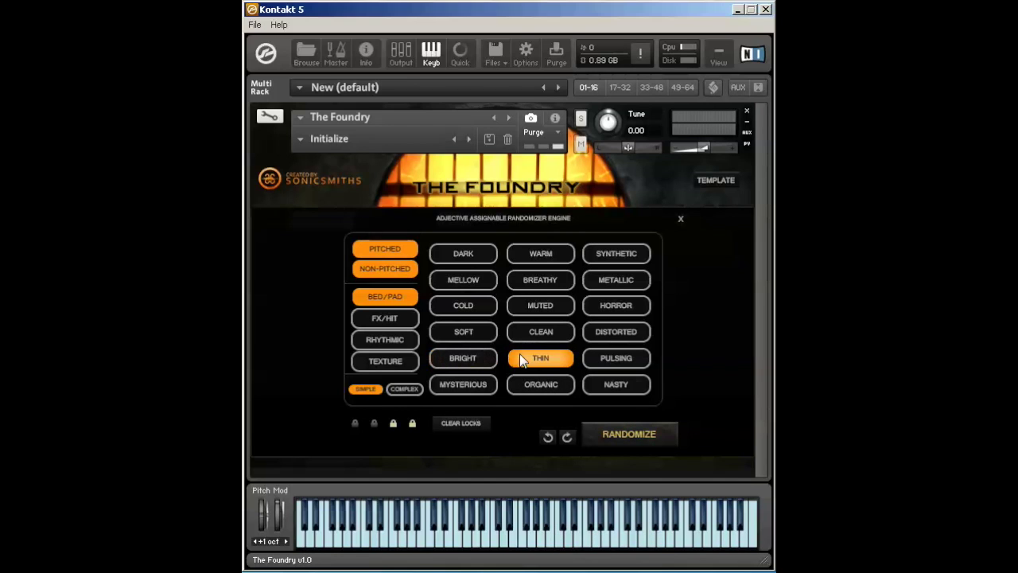
Step: Randomize a Thin patch, then swap Thin for Pulsing and randomize
left_click(628, 443)
left_click(553, 364)
left_click(609, 361)
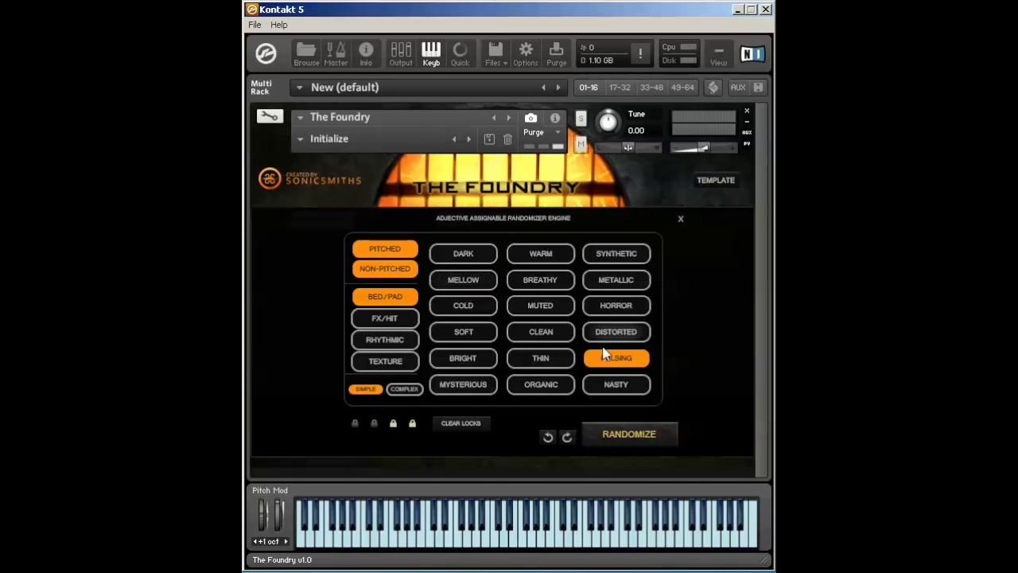
left_click(637, 437)
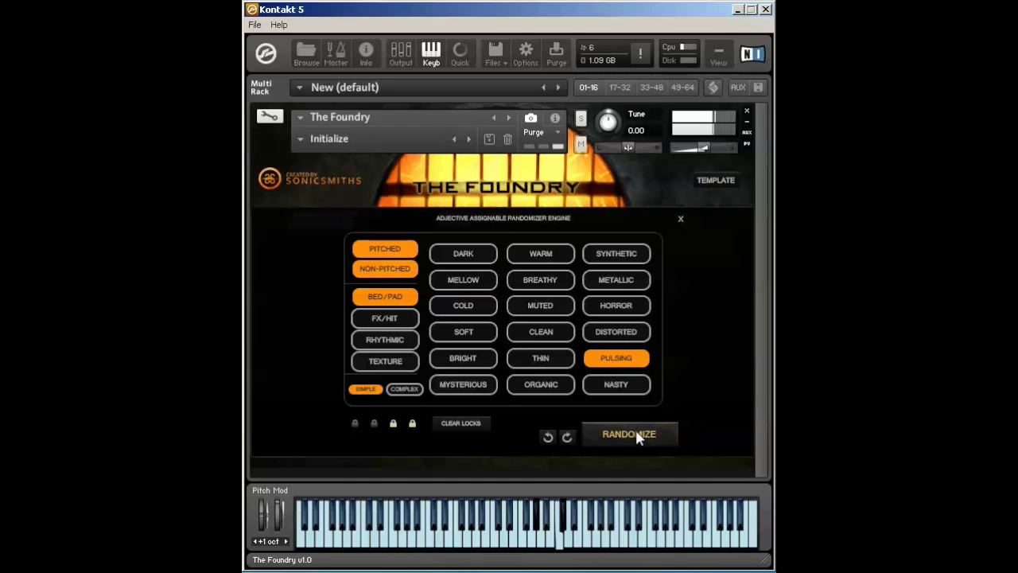
Step: Swap Pulsing for Mysterious, randomize a Mysterious patch, and add Texture as a sound category
left_click(605, 362)
left_click(607, 361)
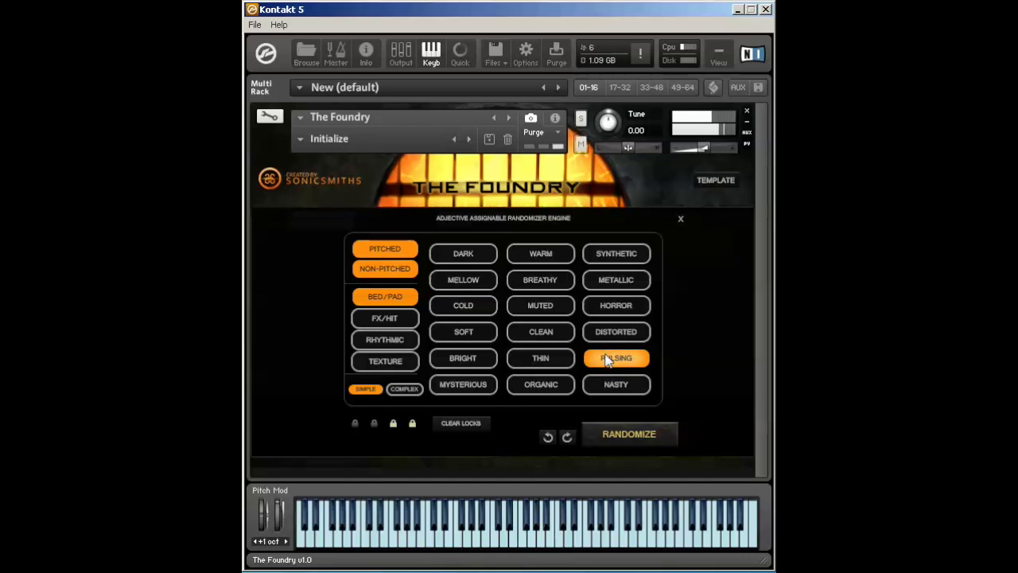
left_click(607, 360)
left_click(446, 385)
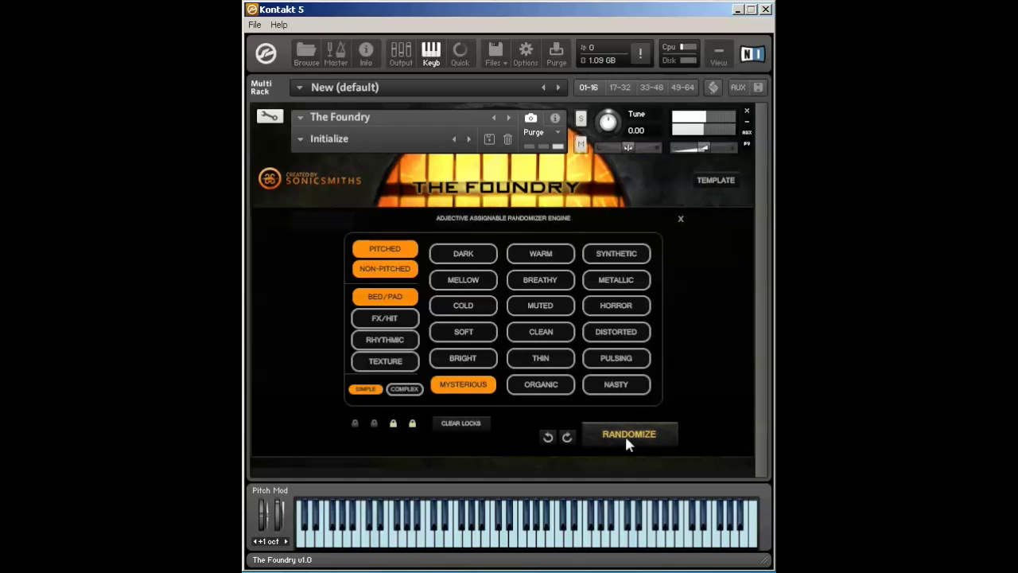
left_click(626, 440)
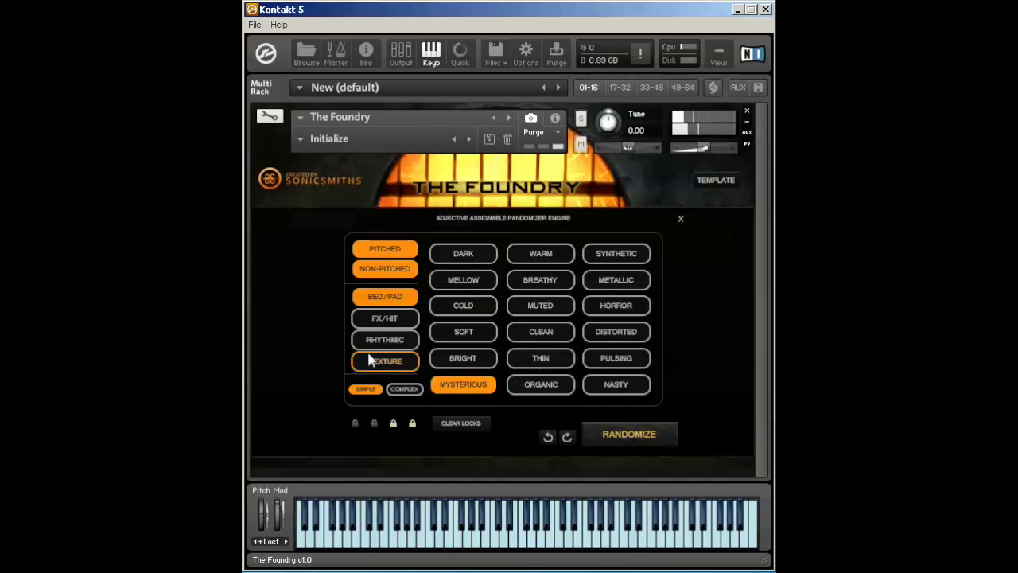
left_click(385, 360)
Step: Randomize two patches including Texture, then replace Mysterious with Organic as the adjective
left_click(628, 434)
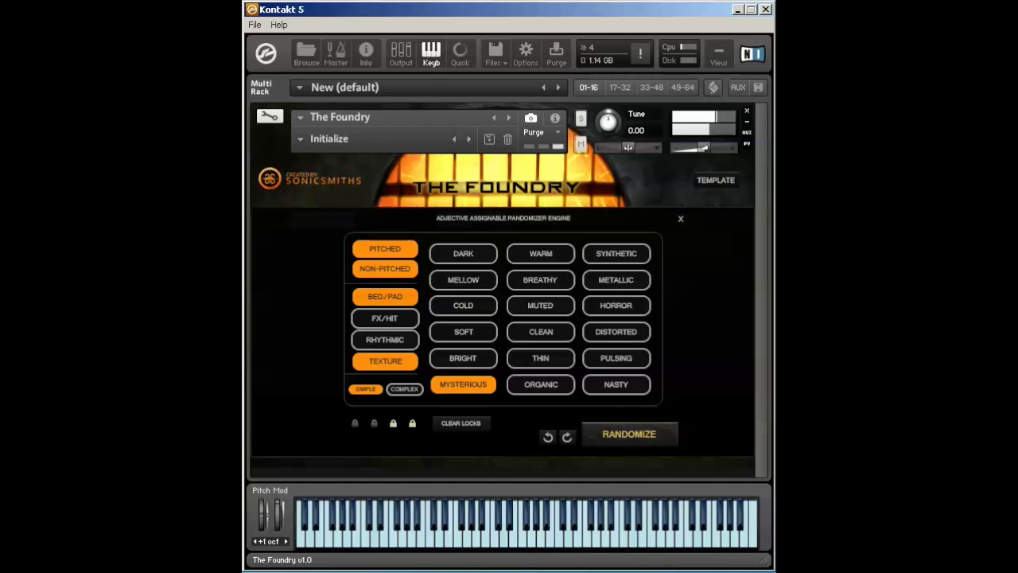
left_click(610, 438)
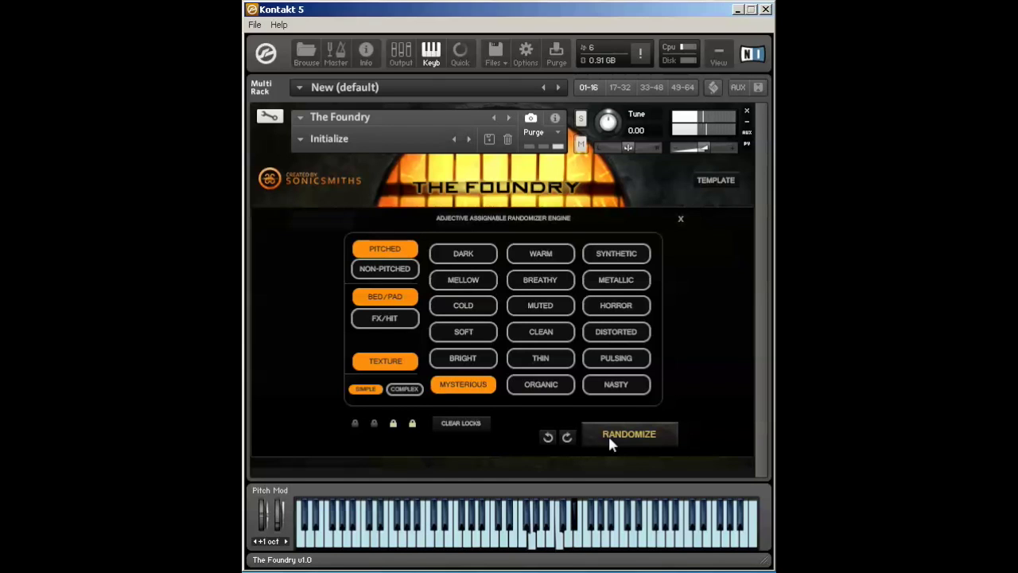
left_click(477, 390)
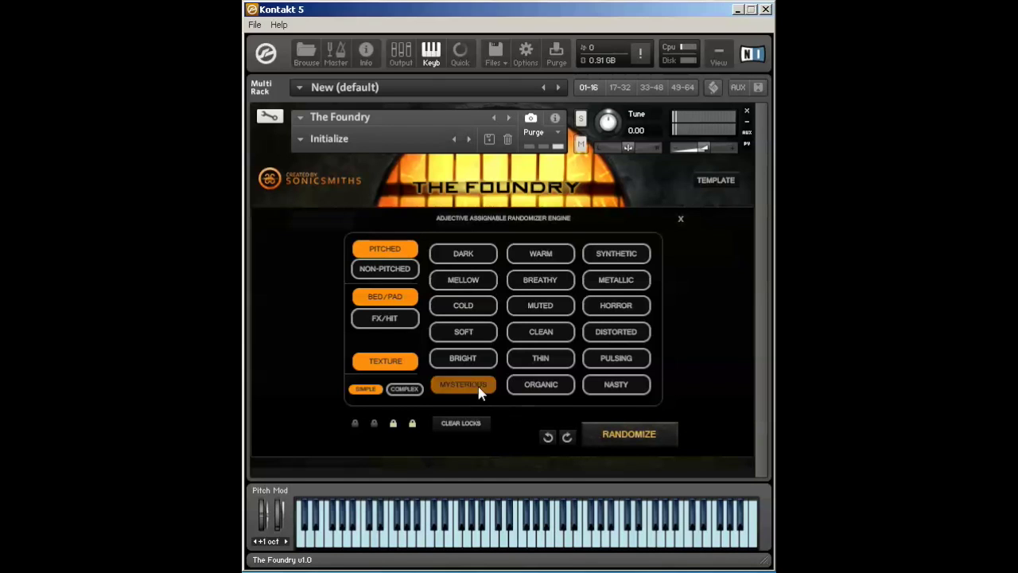
left_click(555, 390)
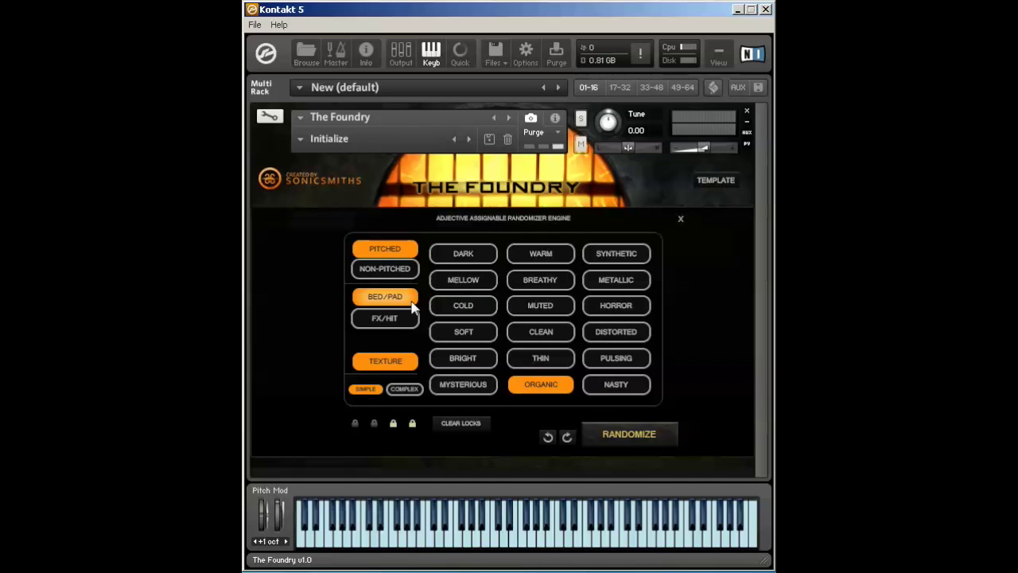
Step: Swap Organic for Nasty, roll three Nasty patches, then switch to Complex mode and randomize
left_click(534, 381)
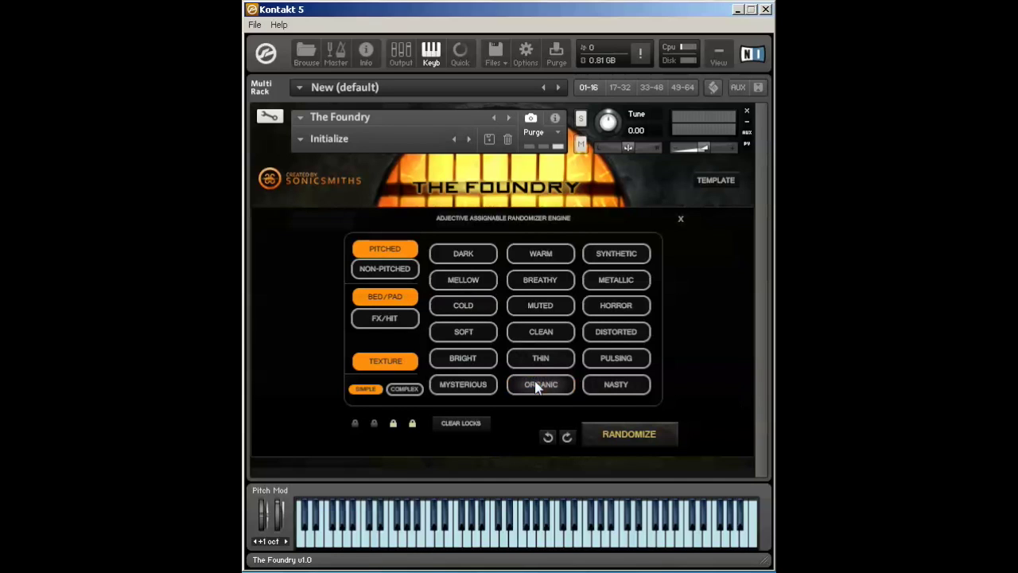
left_click(618, 385)
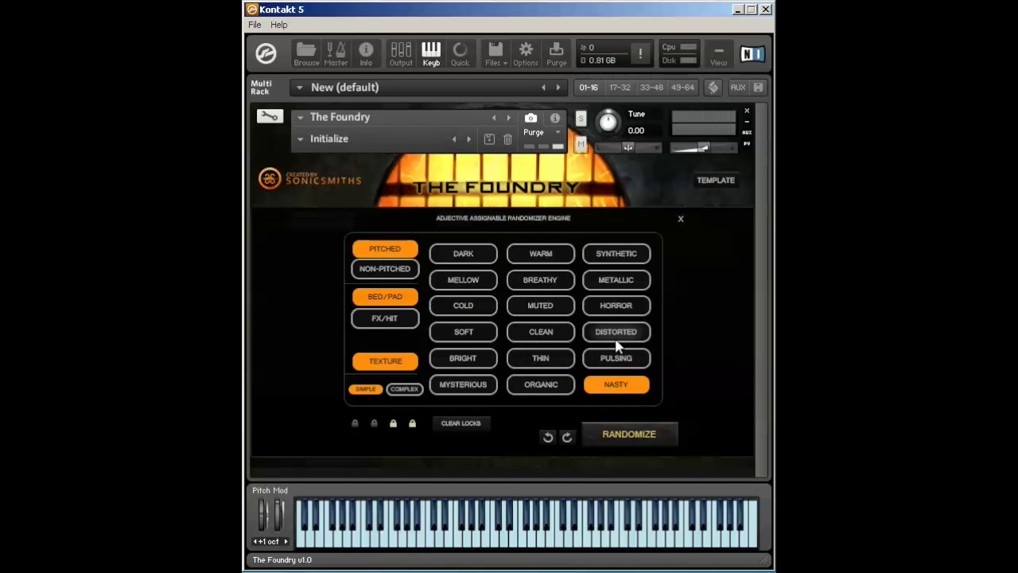
left_click(638, 434)
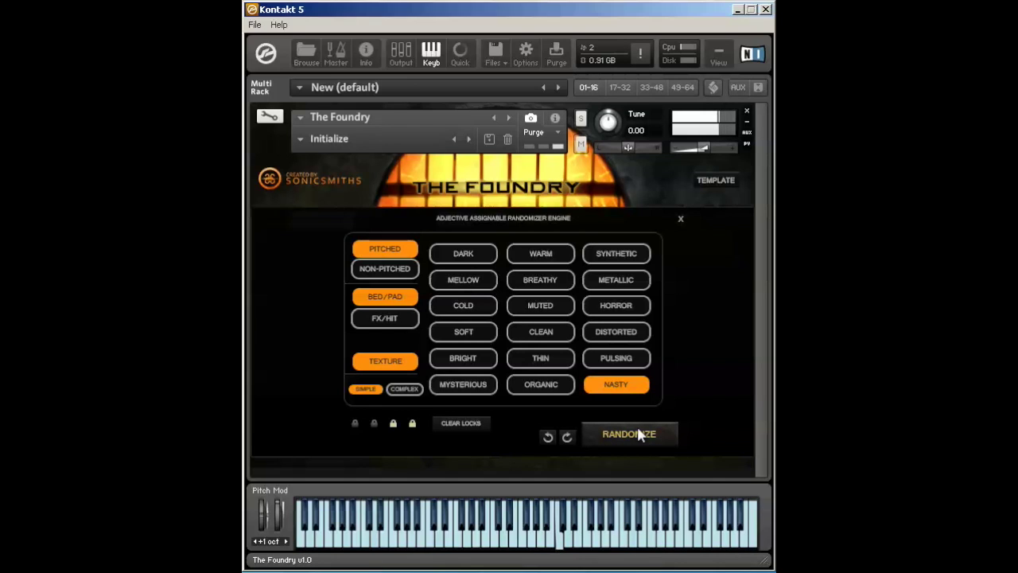
left_click(639, 434)
left_click(638, 434)
left_click(390, 388)
left_click(645, 434)
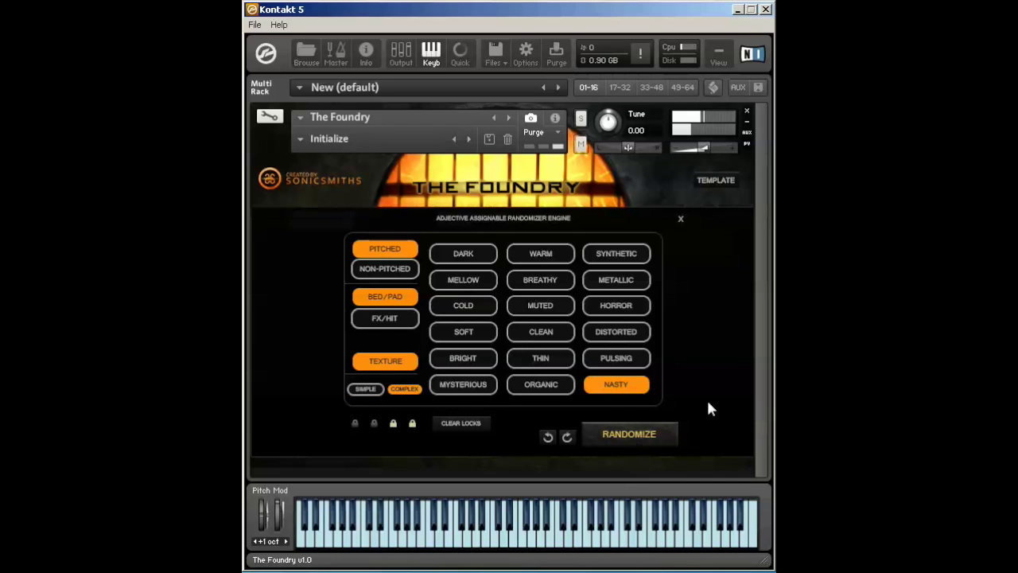
Step: Briefly add and remove Organic, then randomize a complex patch with only Nasty
left_click(541, 384)
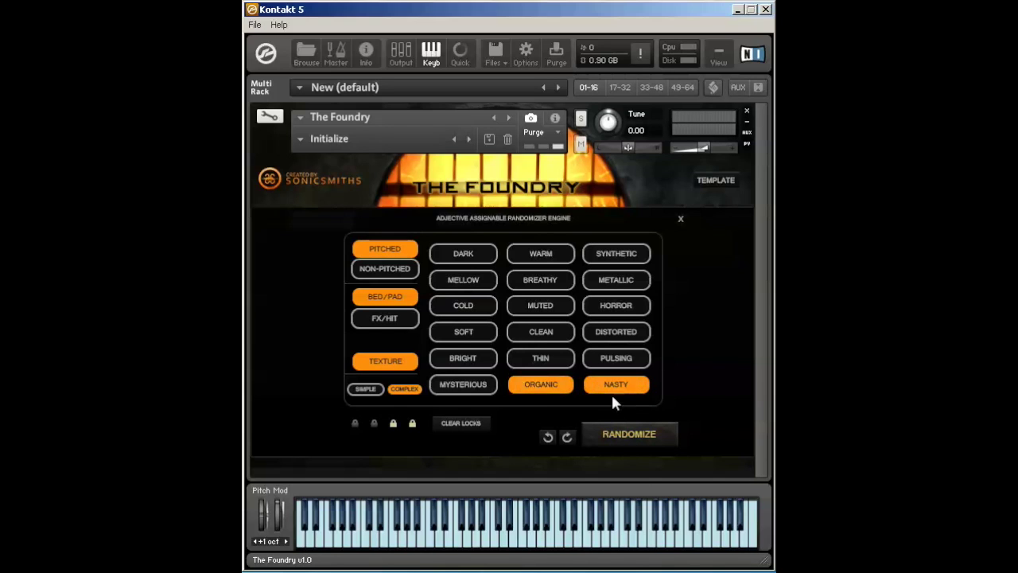
left_click(524, 385)
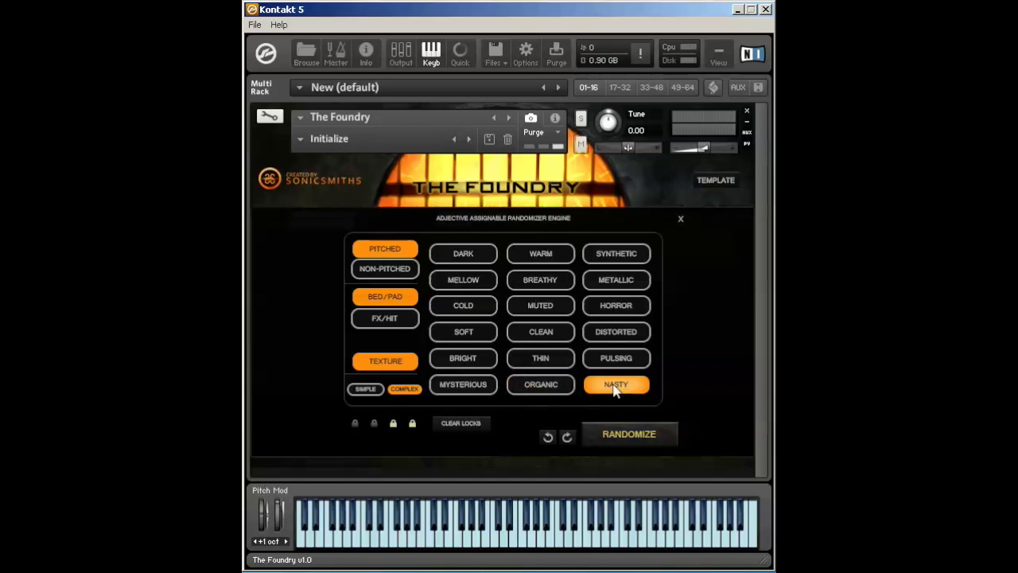
left_click(646, 436)
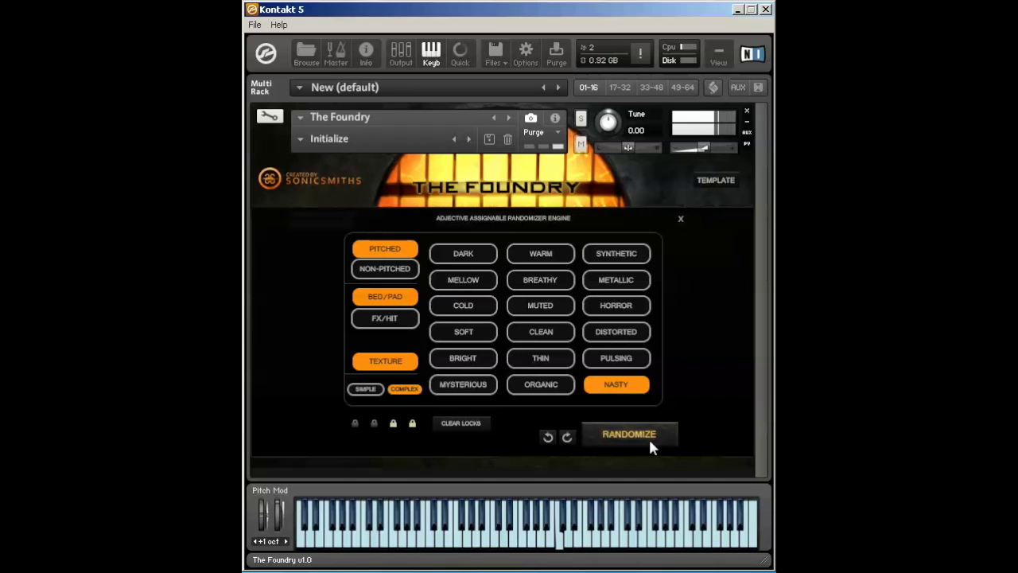
Step: Add Metallic and Horror, pick a template preset, and randomize two patches
left_click(614, 279)
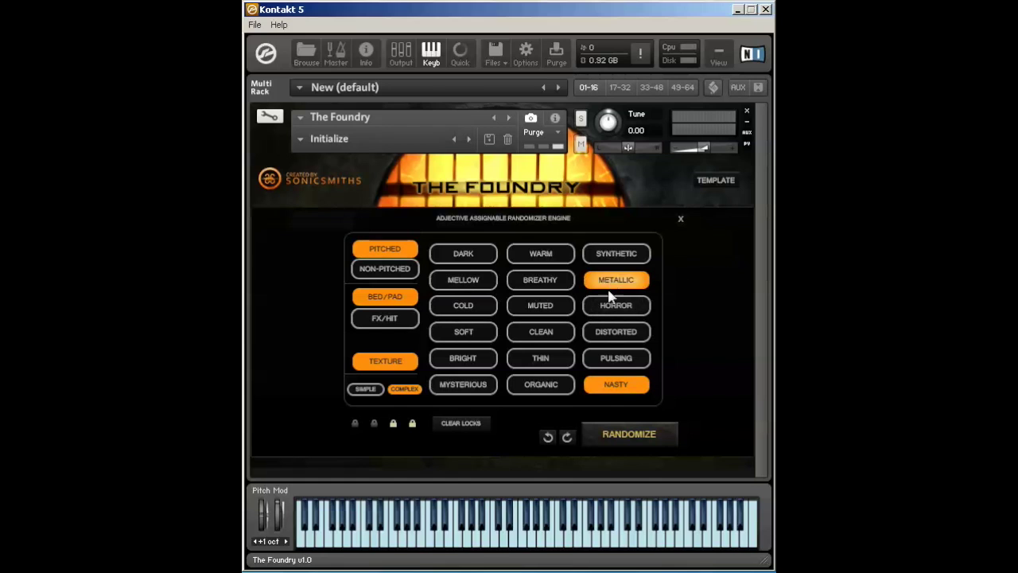
left_click(611, 307)
left_click(716, 180)
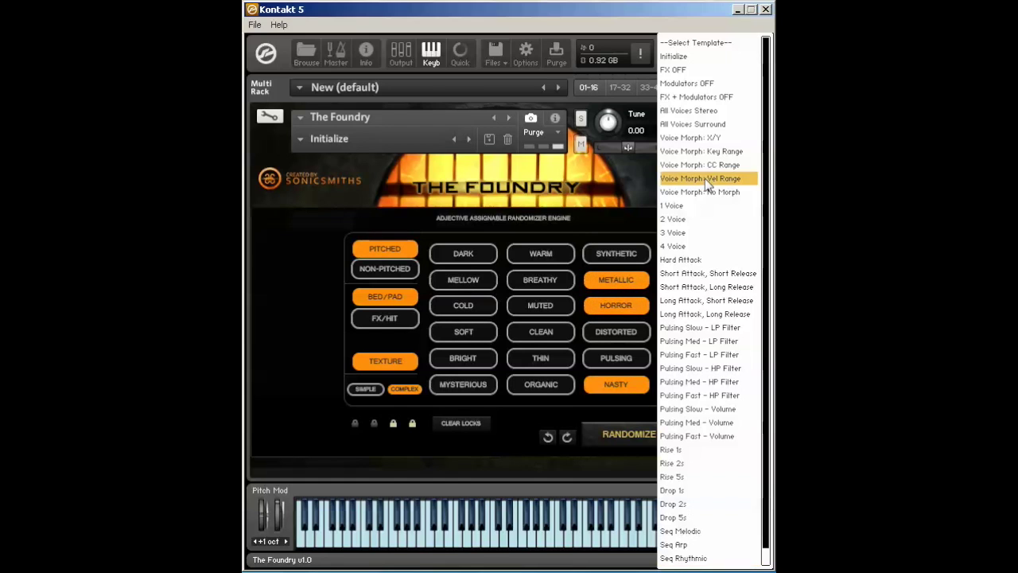
left_click(705, 244)
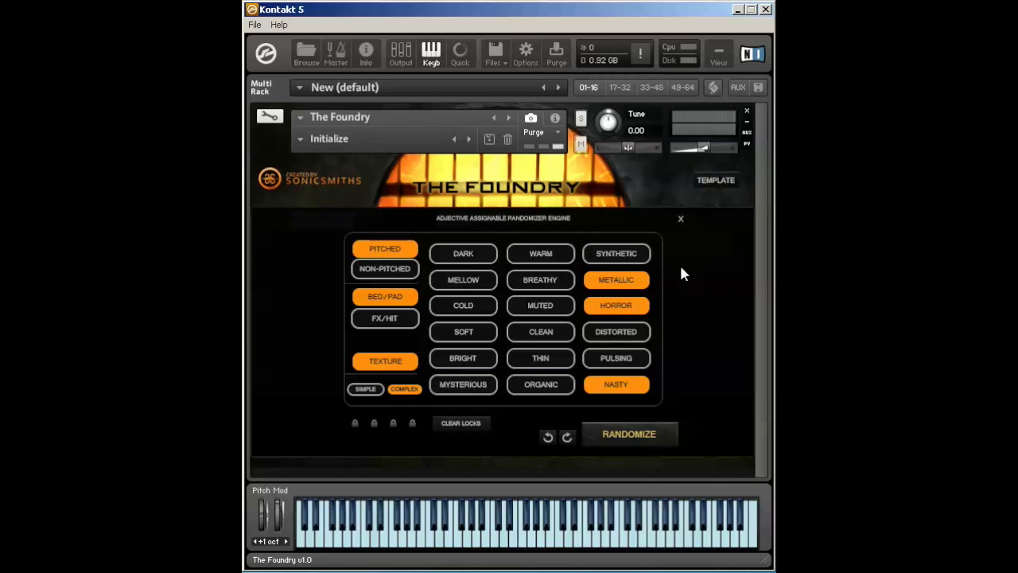
left_click(629, 435)
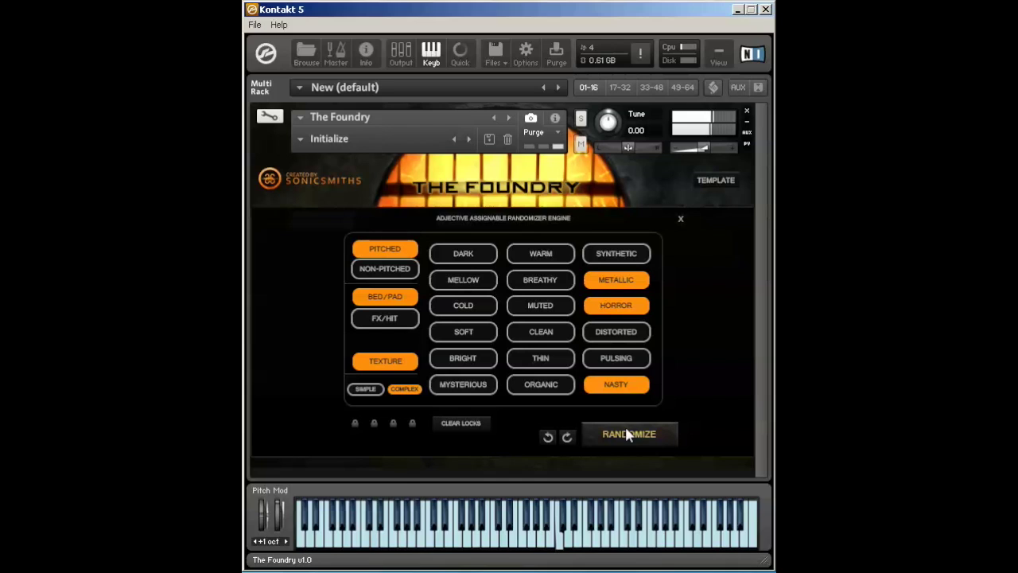
left_click(628, 434)
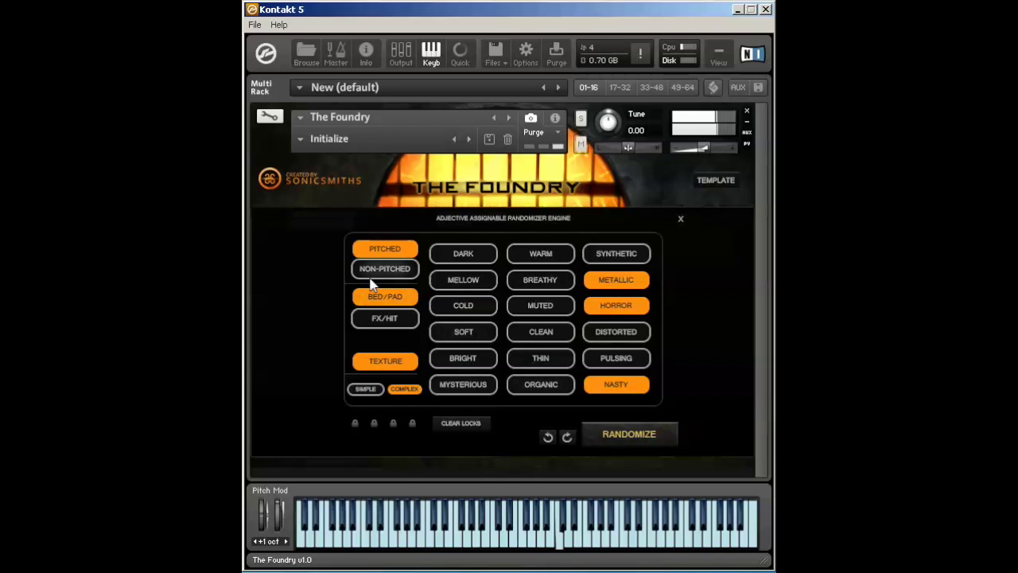
Step: Include Non-Pitched sounds, randomize a patch, then deselect Metallic and Horror
left_click(385, 268)
left_click(653, 439)
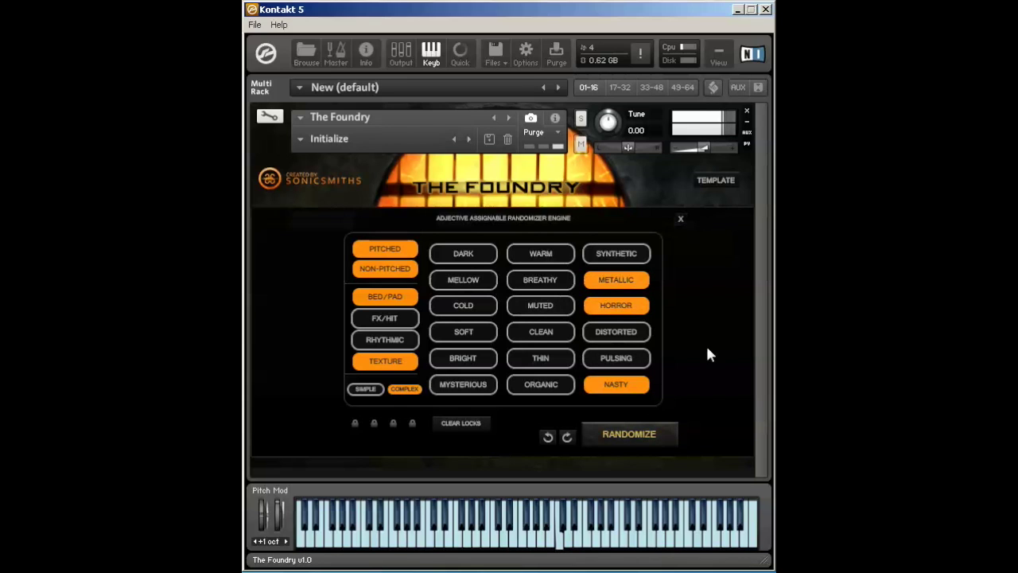
left_click(616, 279)
left_click(616, 306)
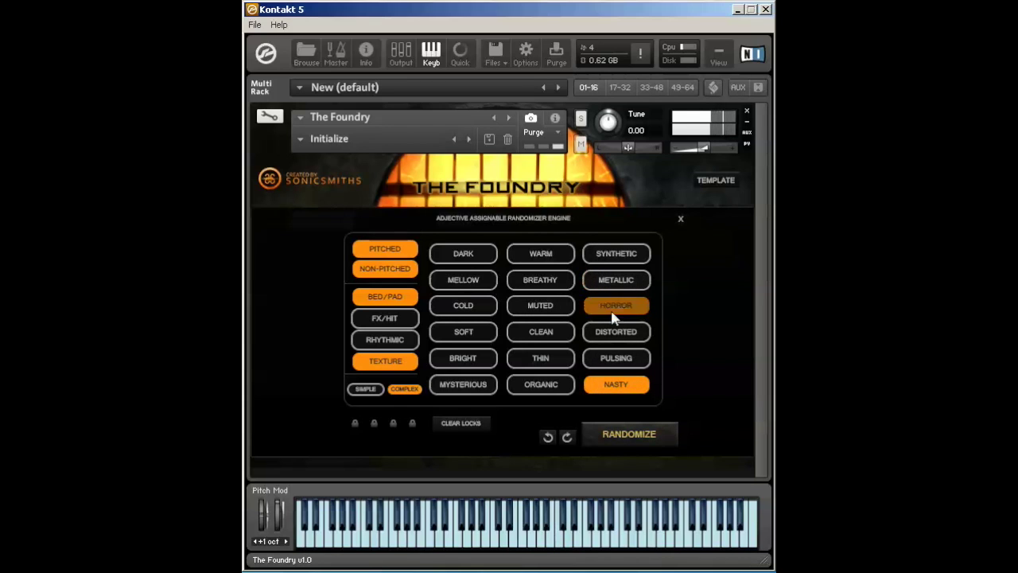
Step: Replace Nasty with Synthetic, Warm and Soft as the chosen adjectives
left_click(617, 384)
left_click(619, 256)
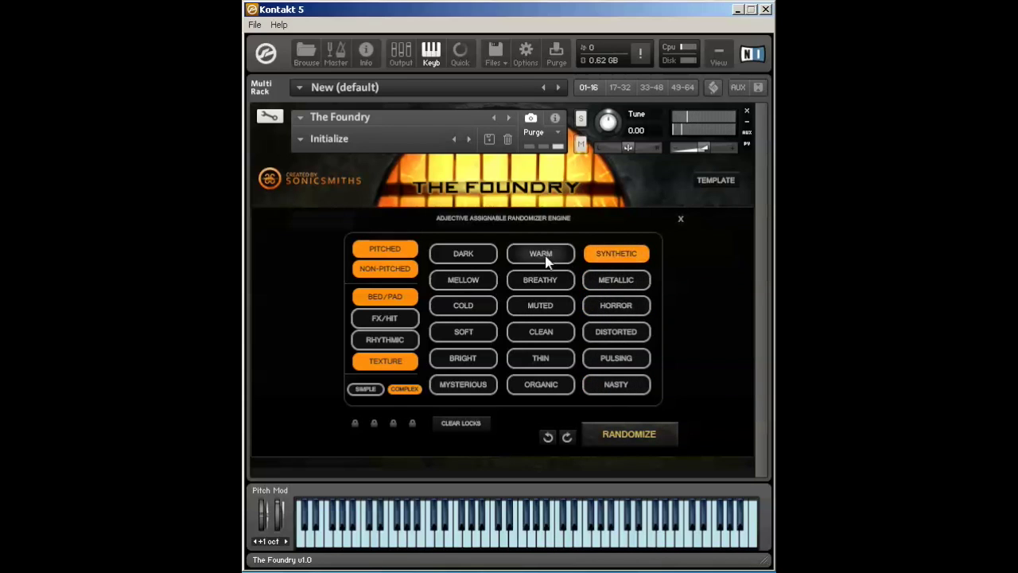
left_click(545, 258)
left_click(463, 253)
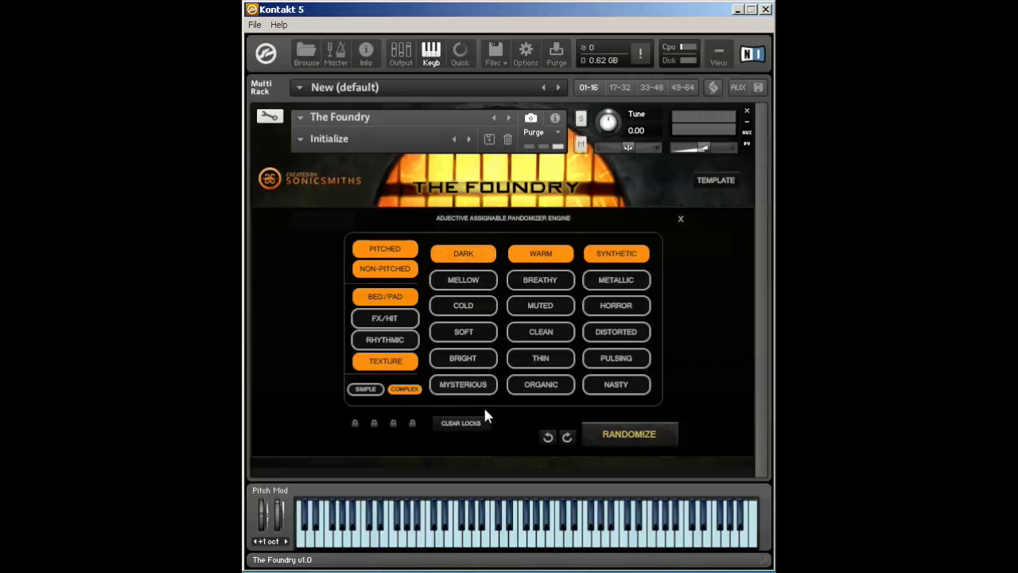
left_click(461, 332)
Step: Roll four random patches from the Synthetic, Warm and Soft adjectives
left_click(631, 434)
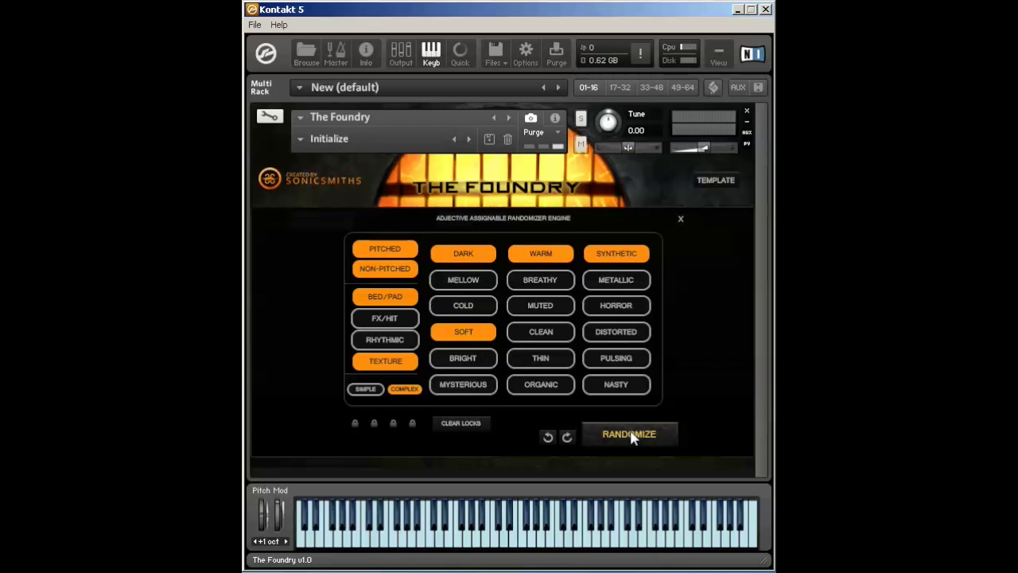
left_click(631, 434)
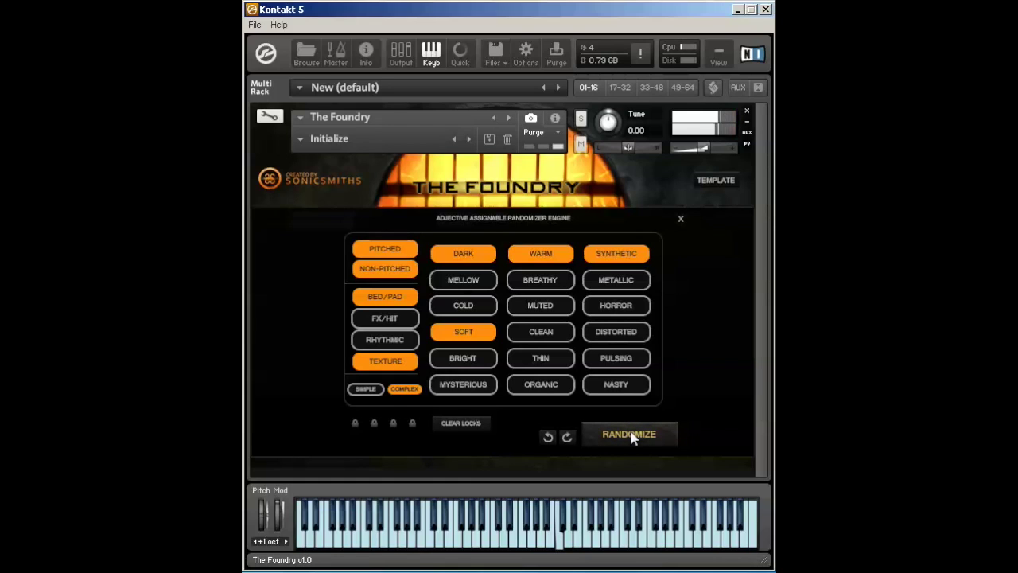
left_click(631, 434)
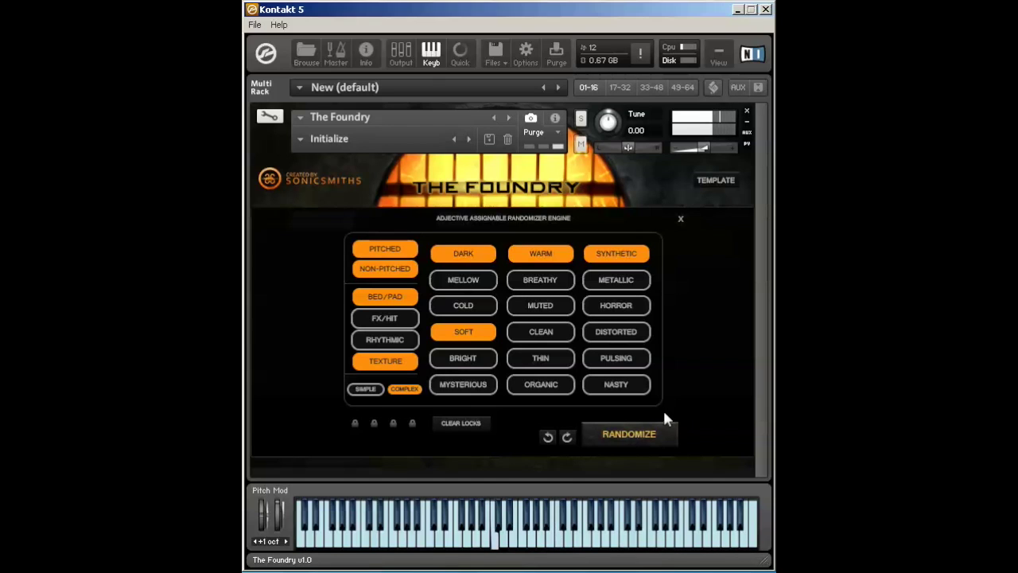
left_click(651, 432)
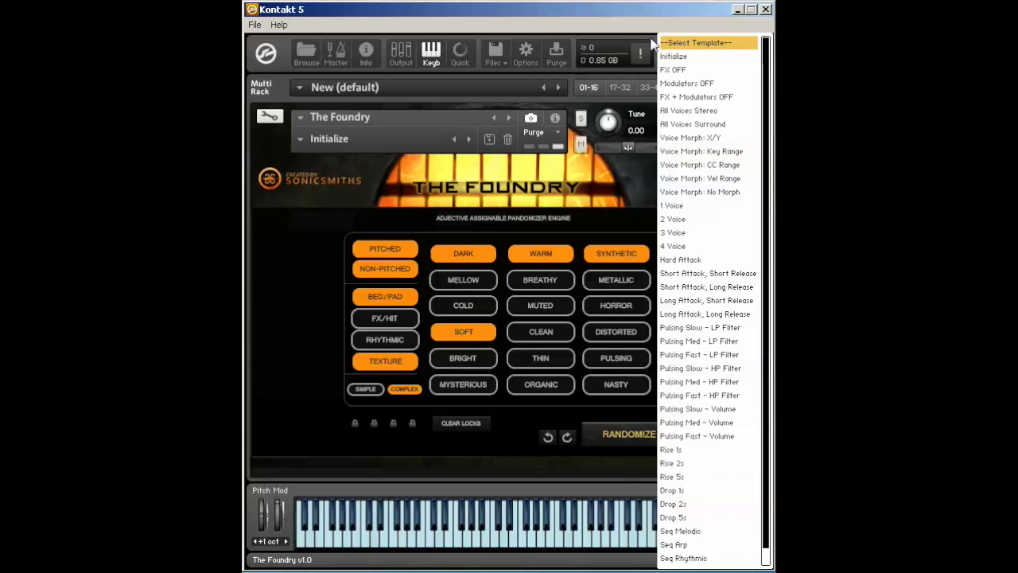
Step: Apply the Initialize template and another template, then randomize all four slots on the Performance page
left_click(671, 61)
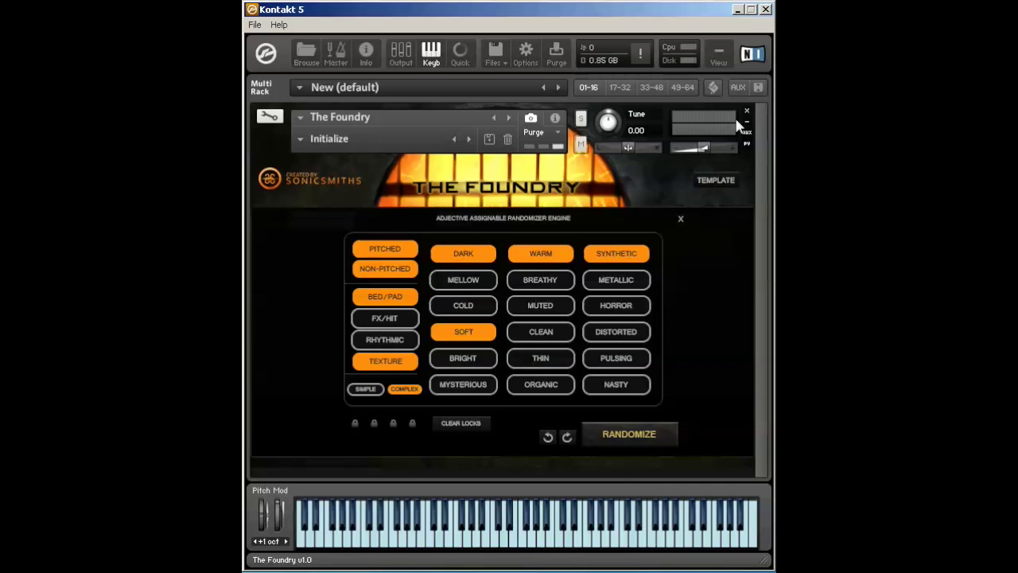
left_click(720, 178)
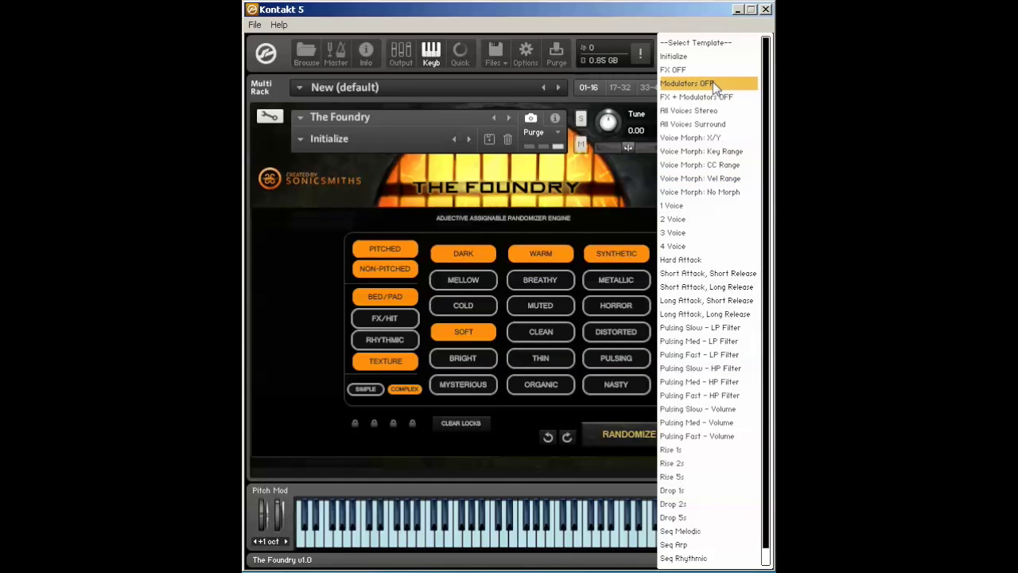
left_click(602, 188)
left_click(678, 220)
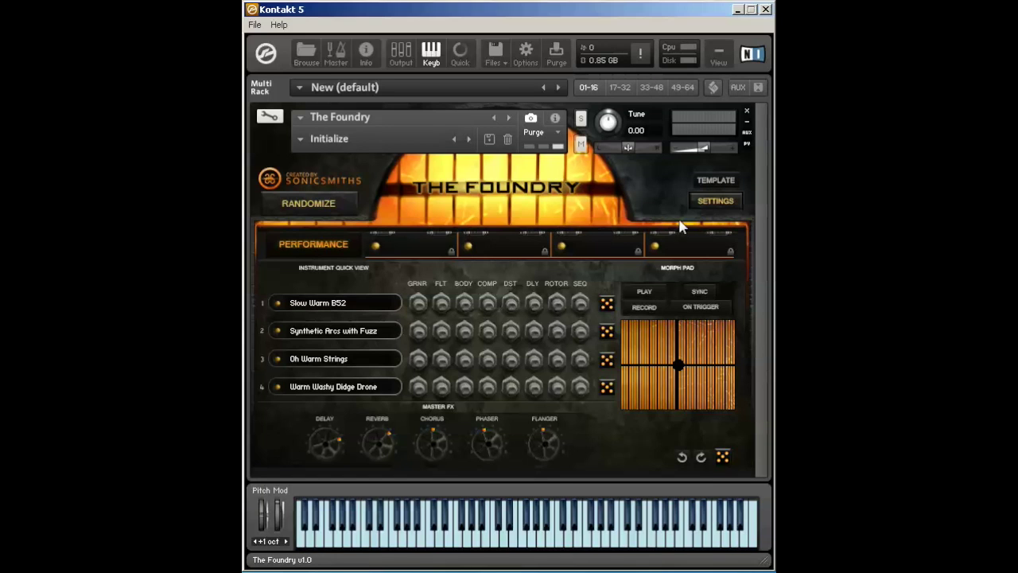
left_click(722, 457)
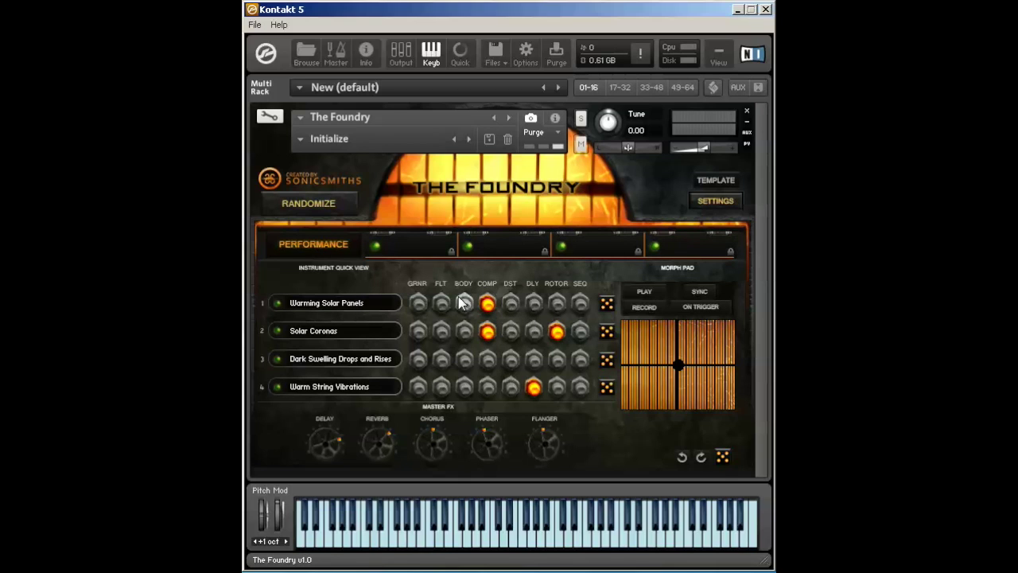
left_click(711, 183)
Step: Reset with the Initialize template and reroll the four slot sounds four times
left_click(706, 71)
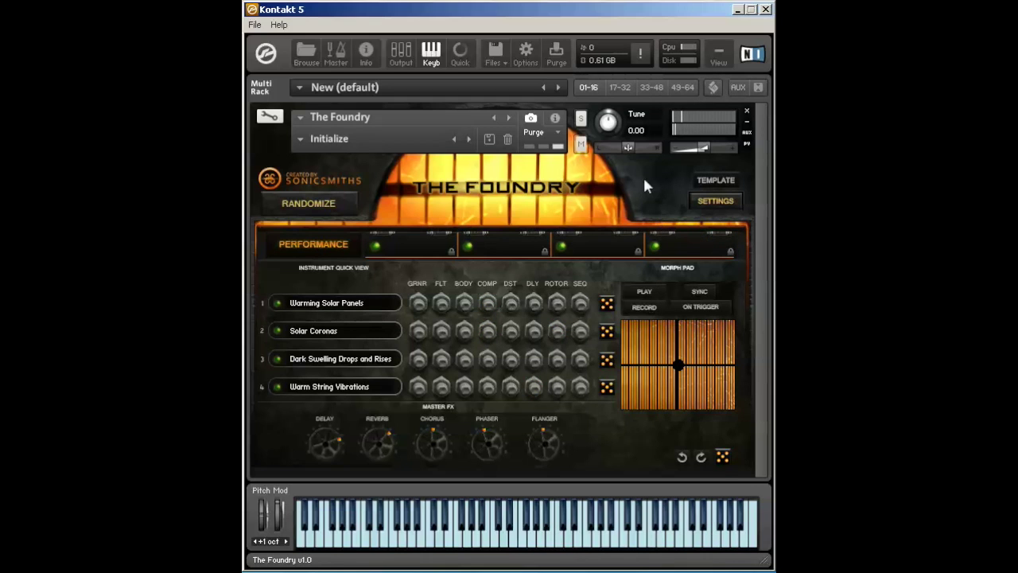
left_click(724, 455)
left_click(724, 456)
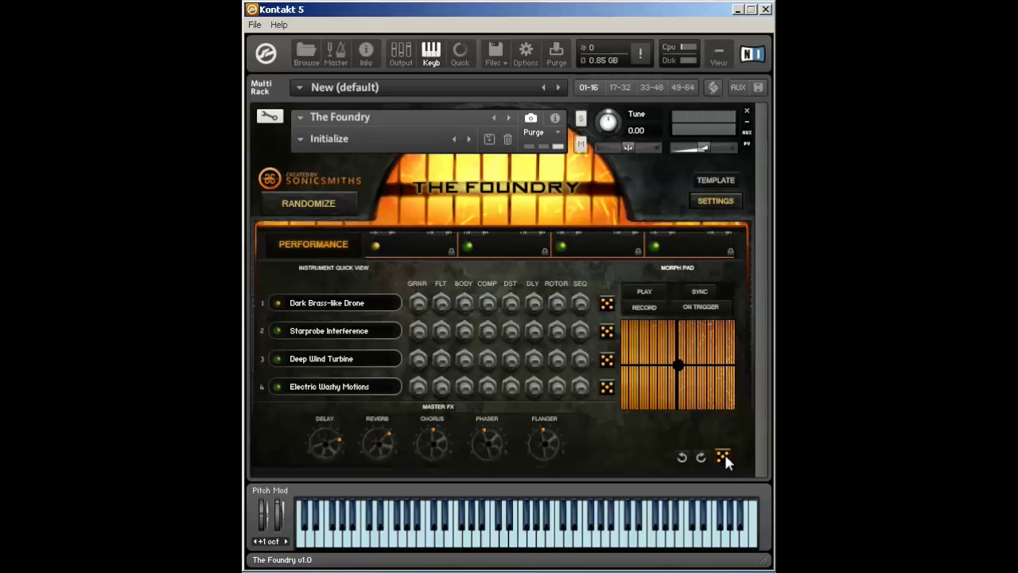
left_click(724, 455)
left_click(725, 456)
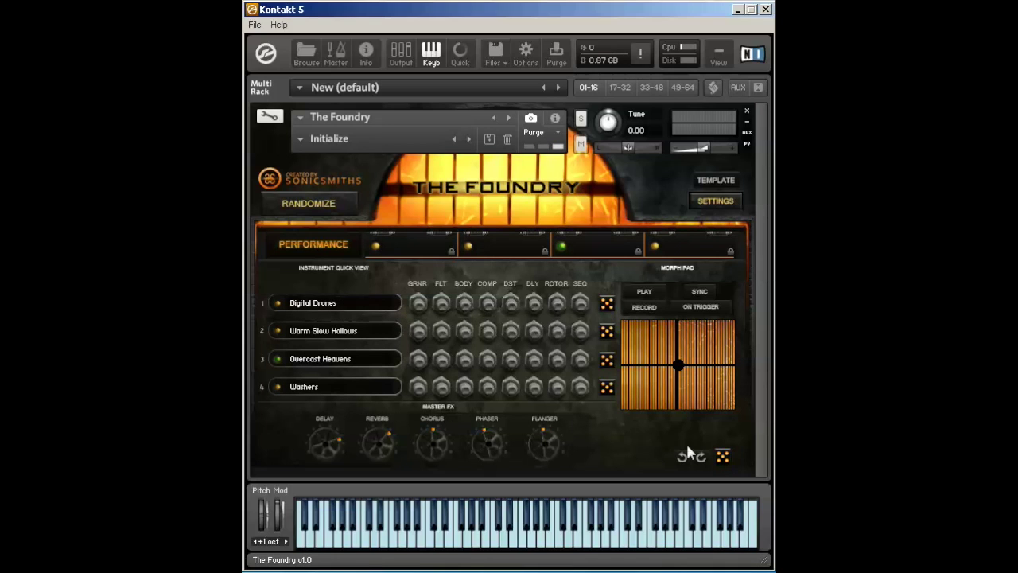
Step: Peek at the Randomizer engine twice, rerolling the four slots in between
left_click(302, 203)
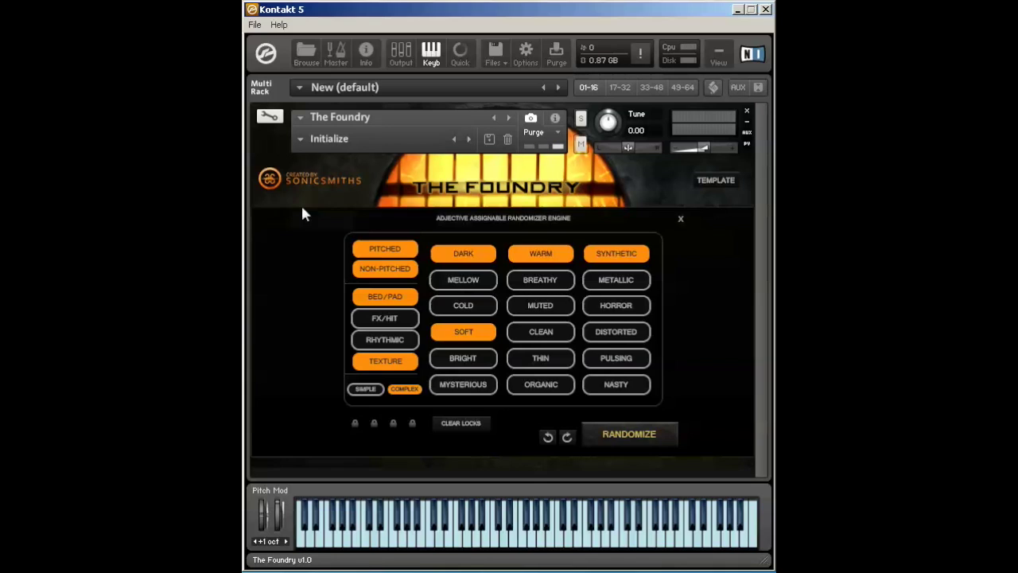
left_click(680, 218)
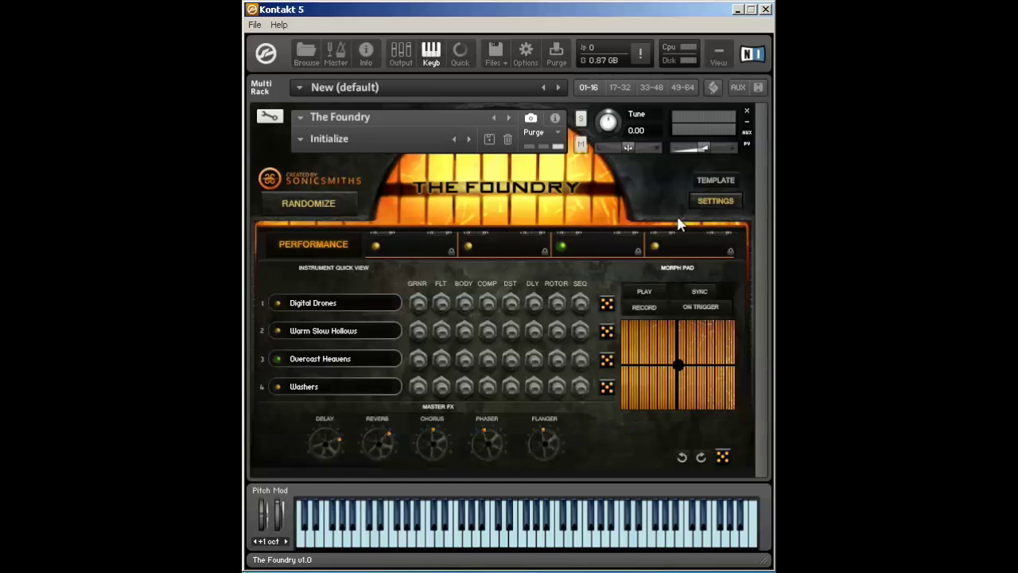
left_click(724, 457)
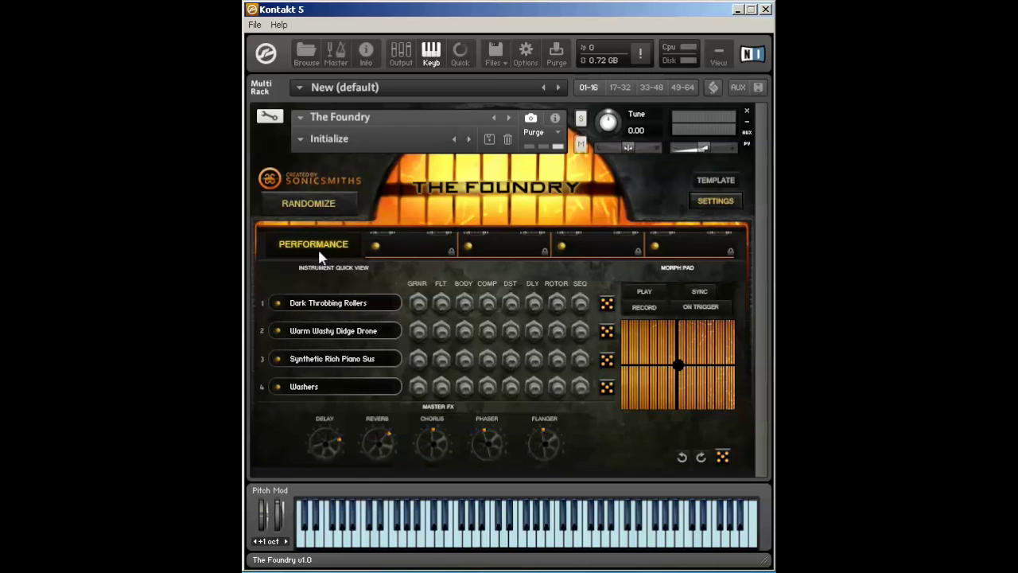
left_click(306, 204)
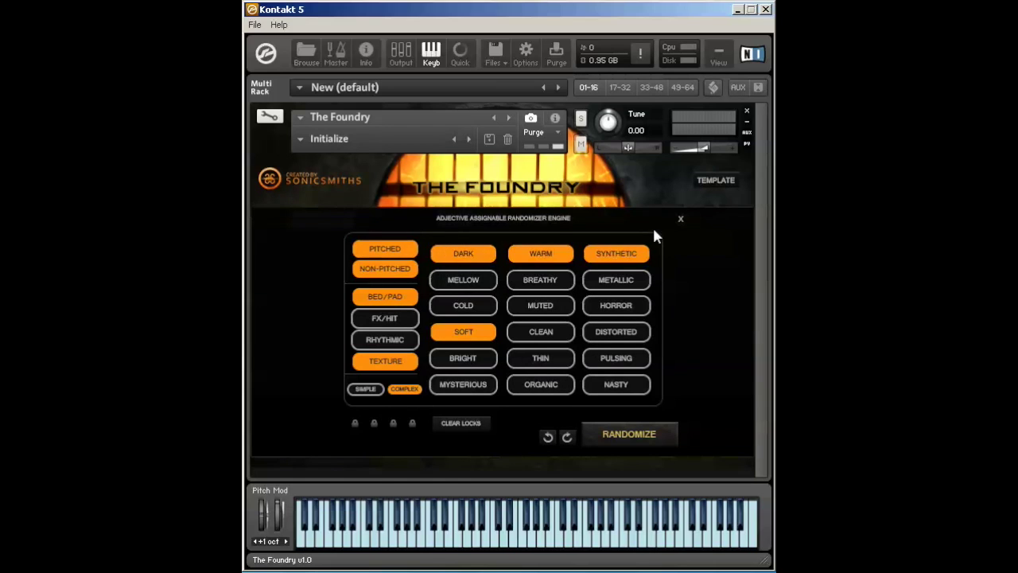
left_click(678, 220)
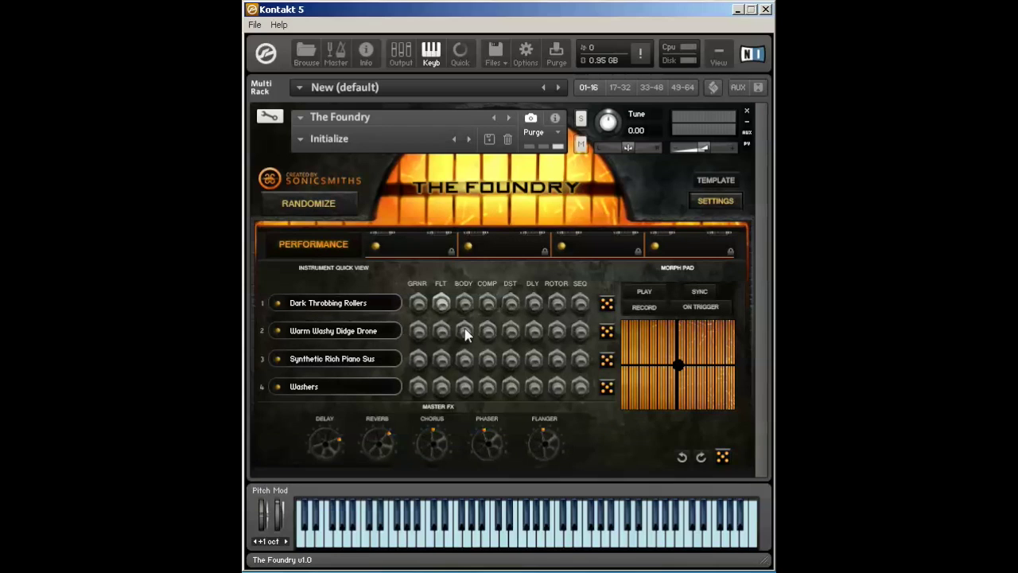
left_click(722, 457)
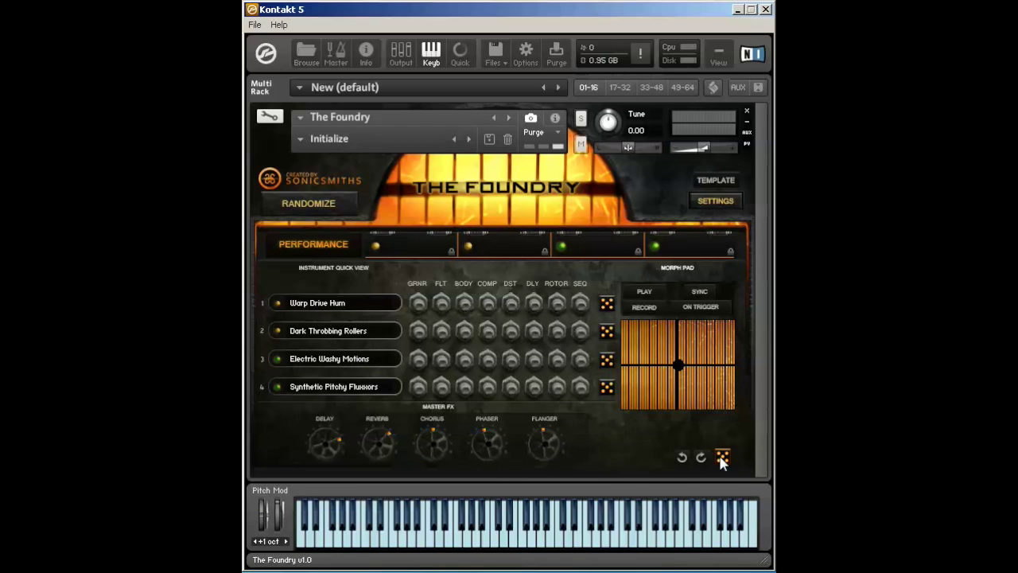
left_click(722, 458)
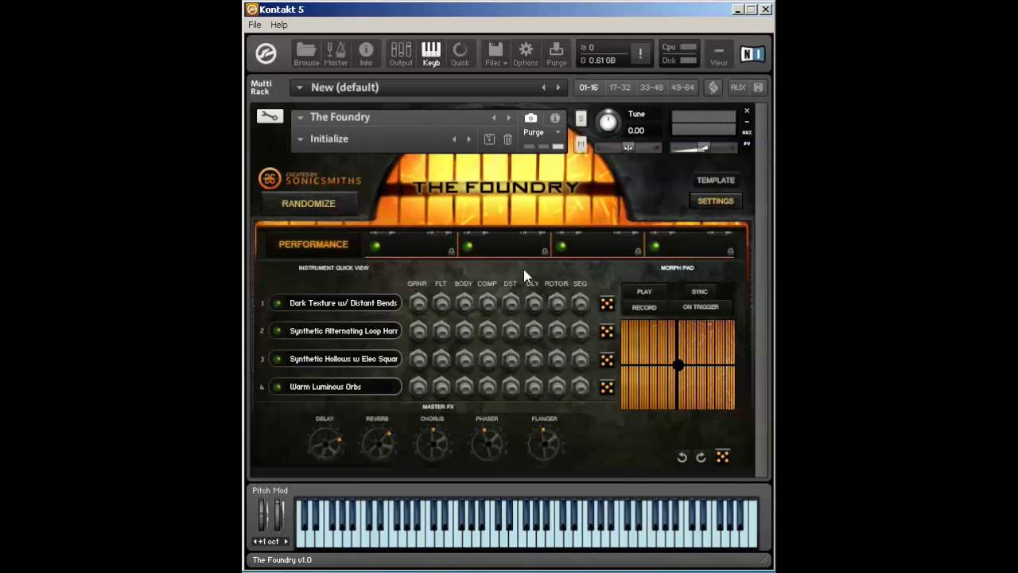
Step: Reapply Initialize and reroll the slots four times, ending on Warped Mechanical Noises
left_click(730, 181)
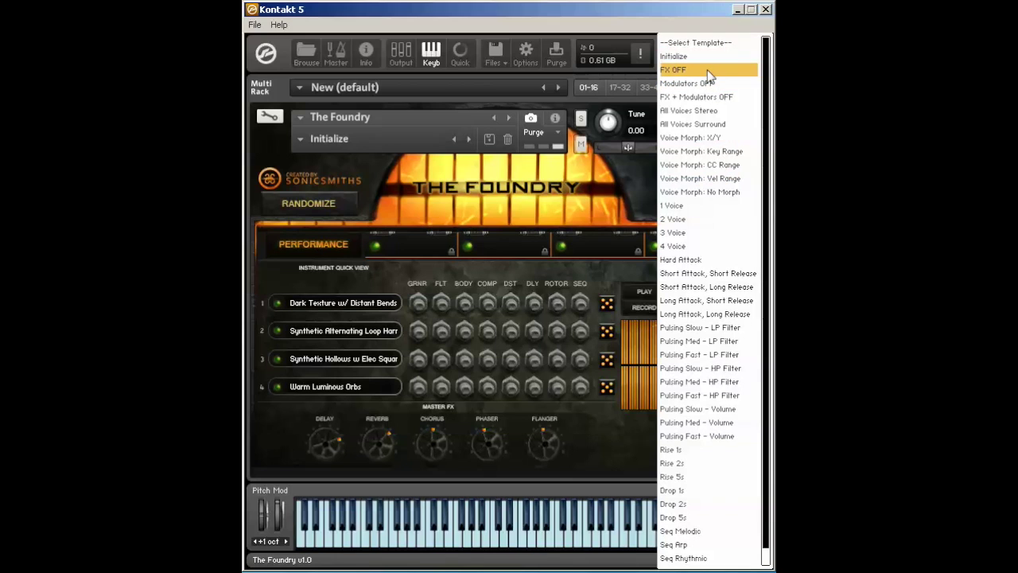
left_click(700, 57)
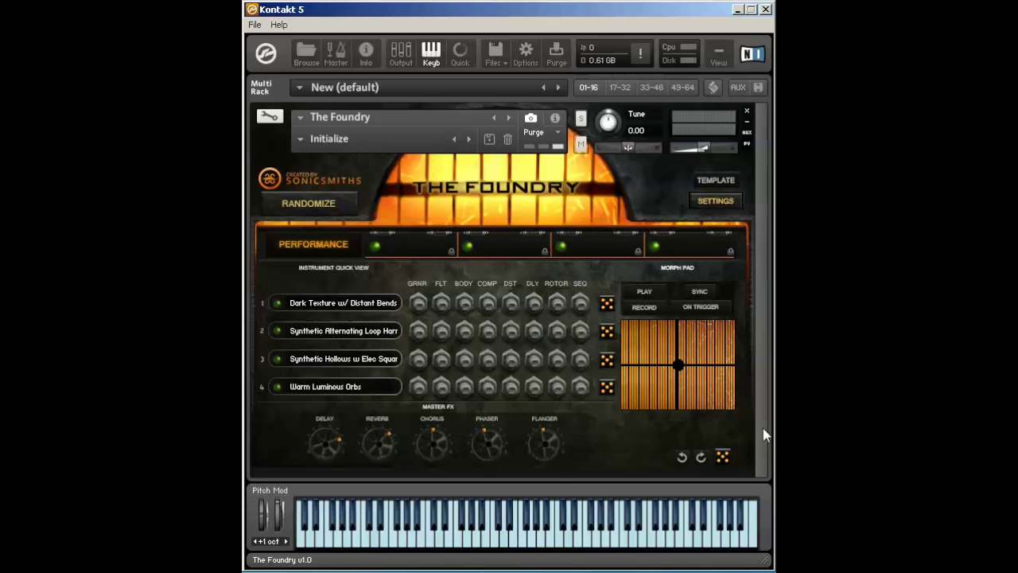
left_click(723, 457)
left_click(723, 455)
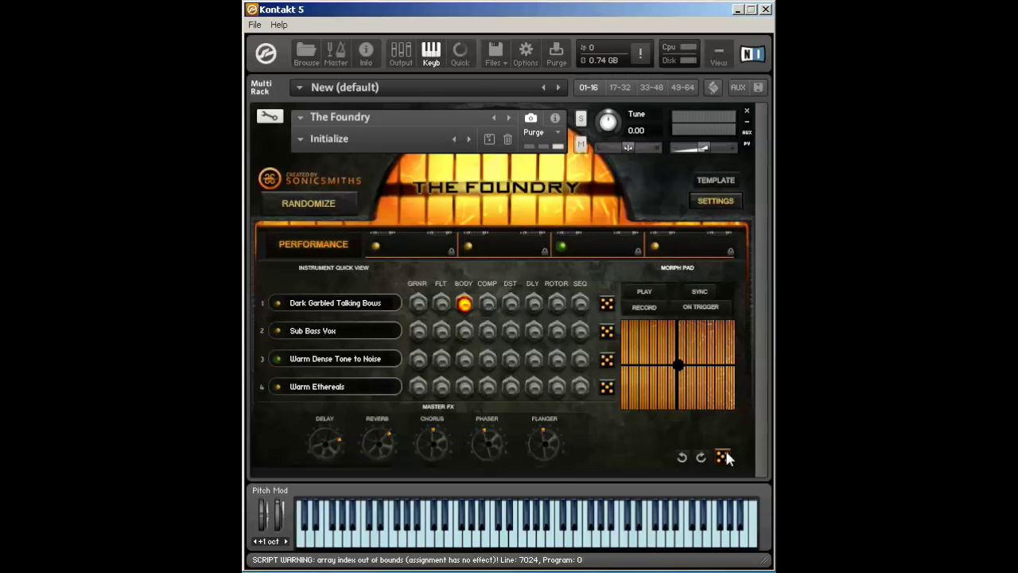
left_click(723, 456)
left_click(723, 456)
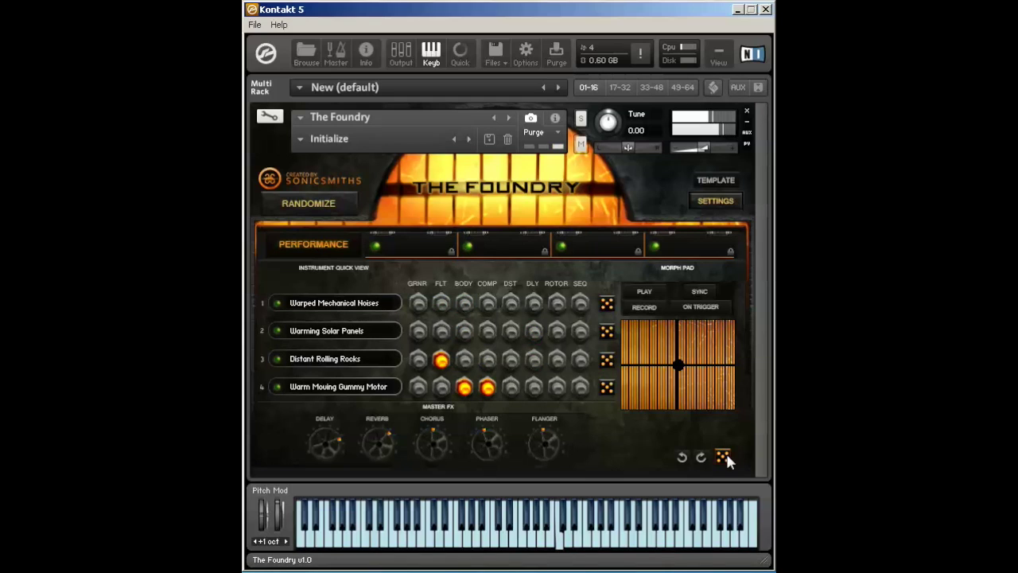
Step: Apply the 1 Voice template, then bring the template list back up
left_click(727, 181)
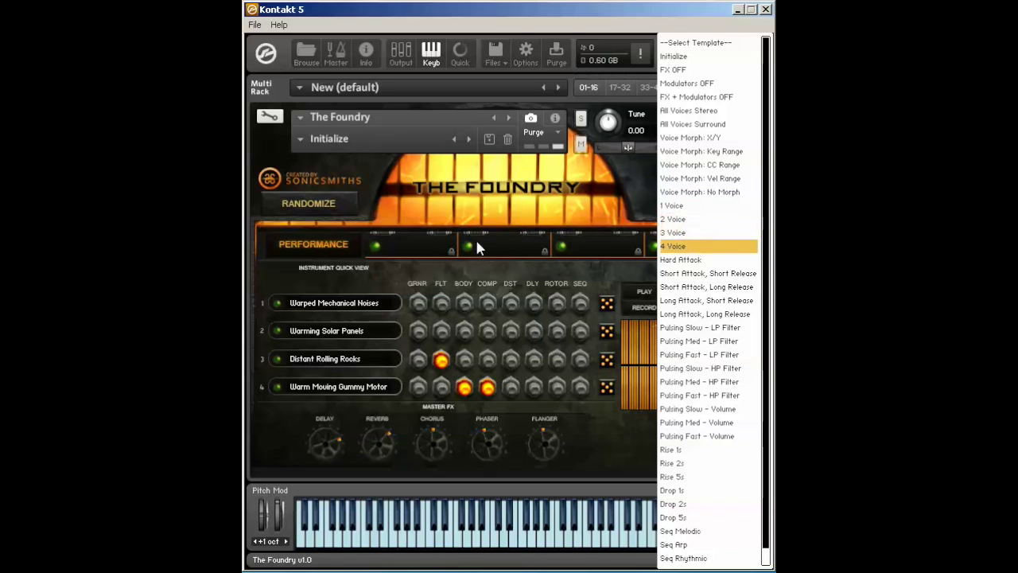
left_click(696, 205)
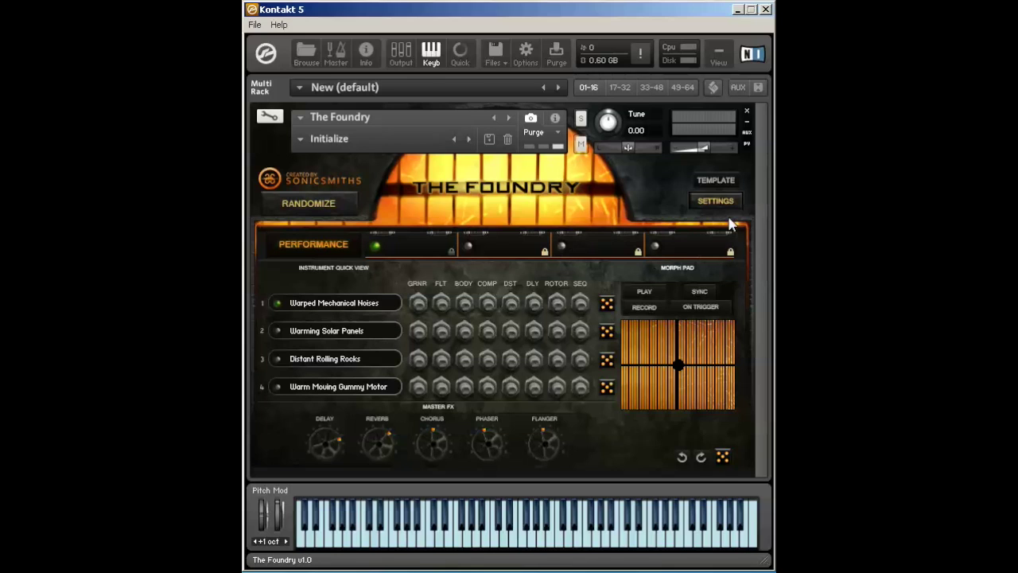
left_click(715, 180)
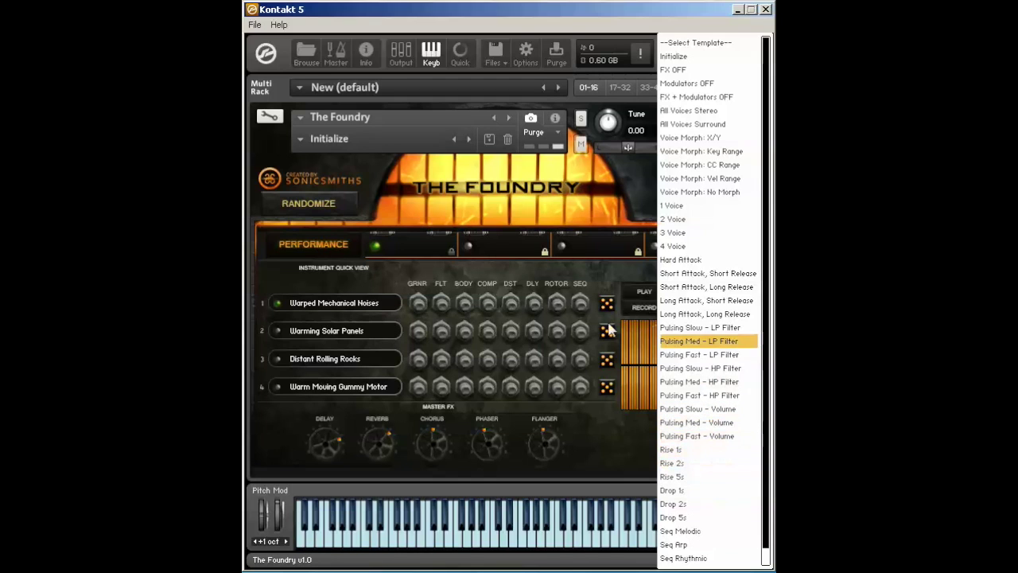
Step: Apply the 4 Voice template, then Pulsing Fast LP Filter, HP Filter and Volume in turn
left_click(692, 248)
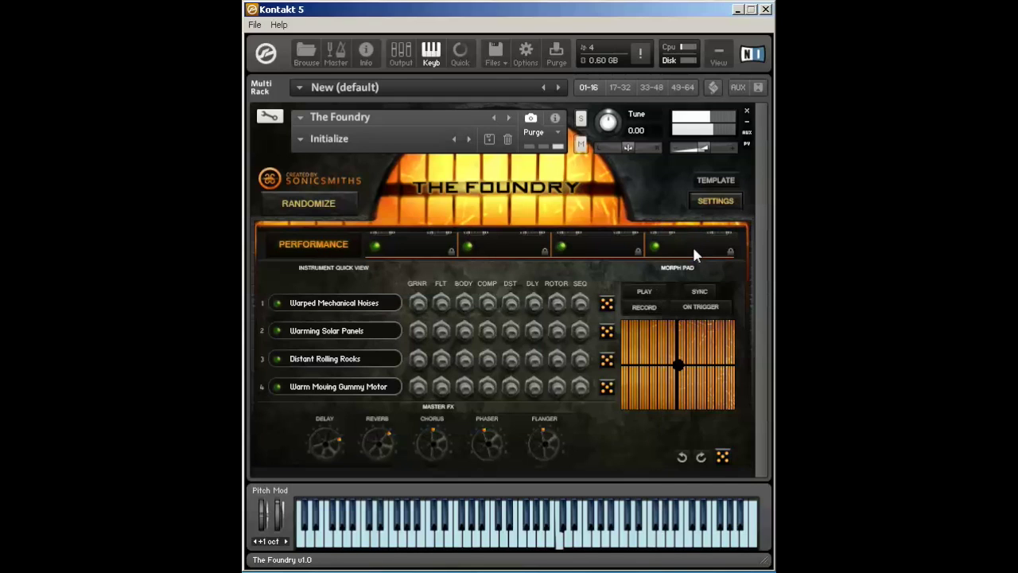
left_click(715, 180)
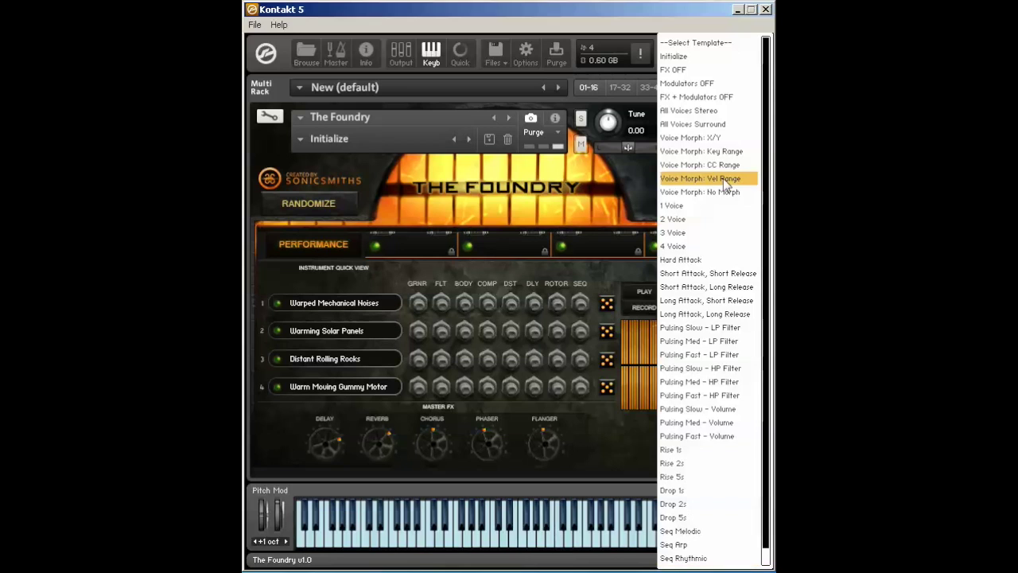
left_click(721, 359)
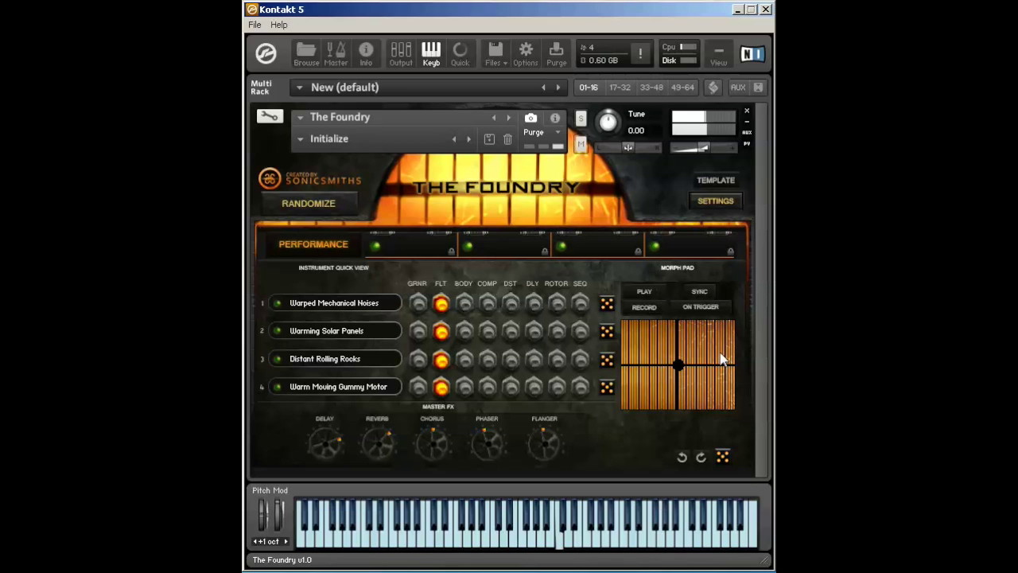
left_click(715, 181)
left_click(699, 399)
left_click(716, 180)
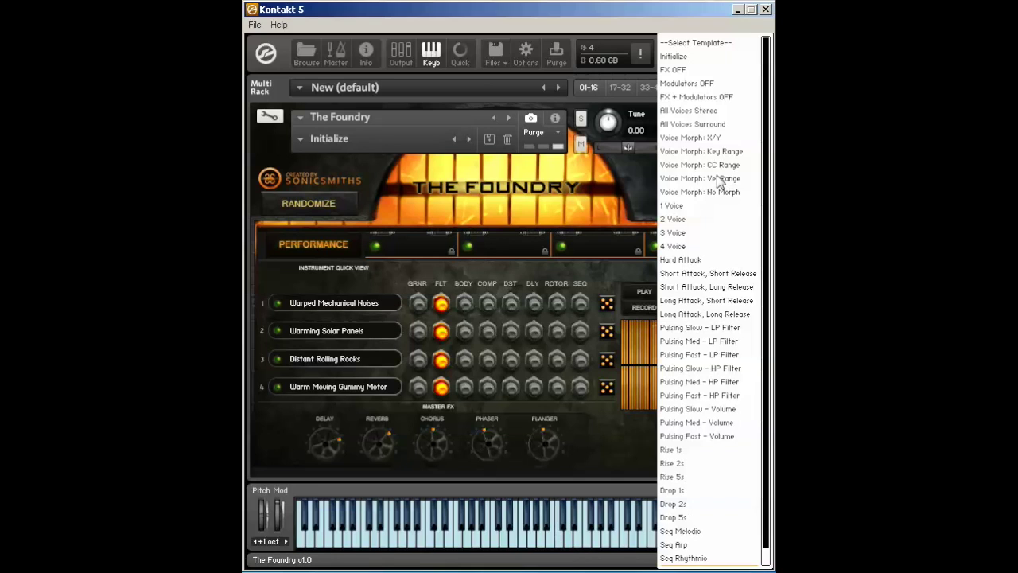
left_click(720, 436)
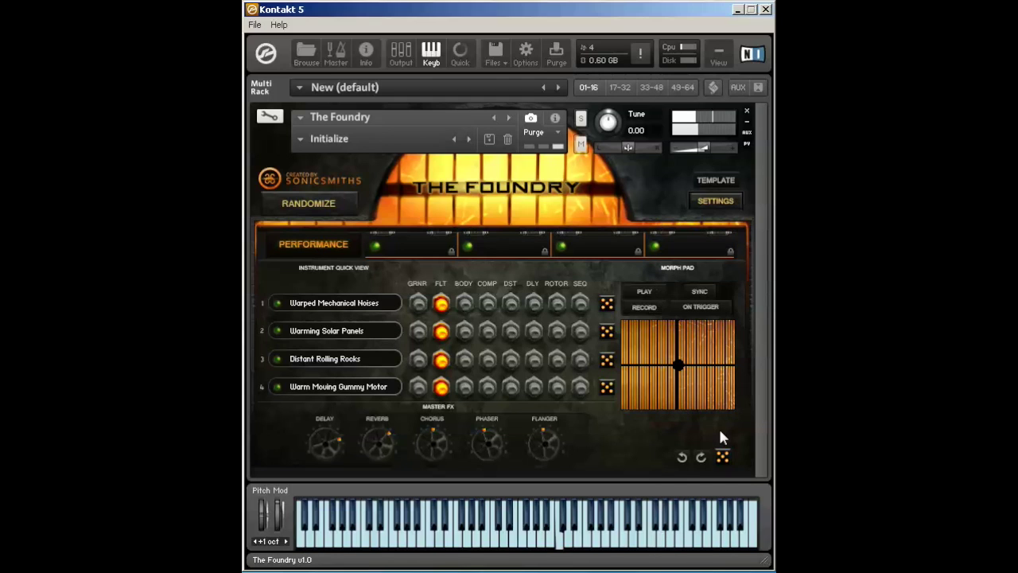
Step: Check the Settings page, then apply Initialize, Rise 1s, Rise 2s and Drop 2s templates
left_click(715, 205)
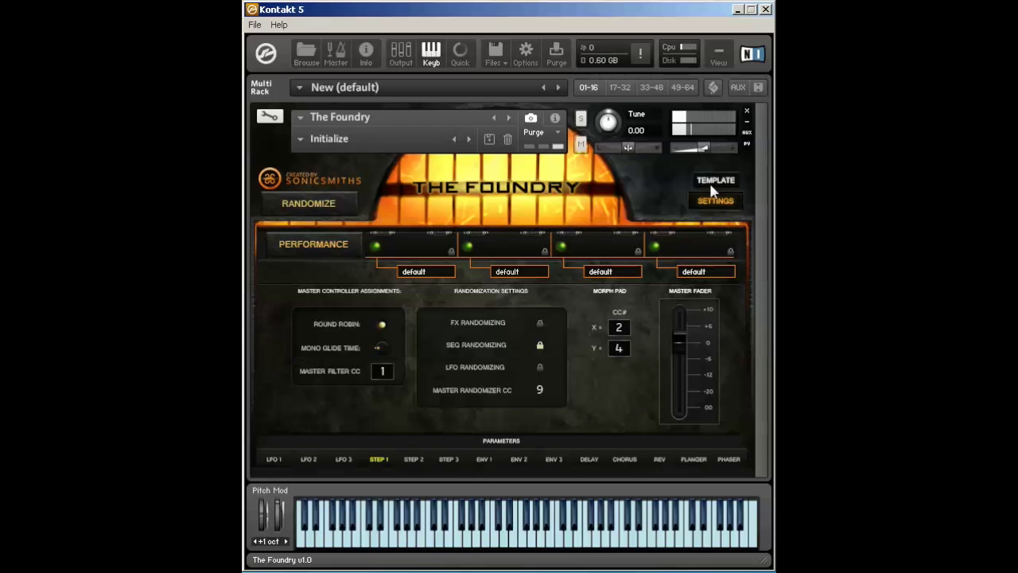
left_click(334, 241)
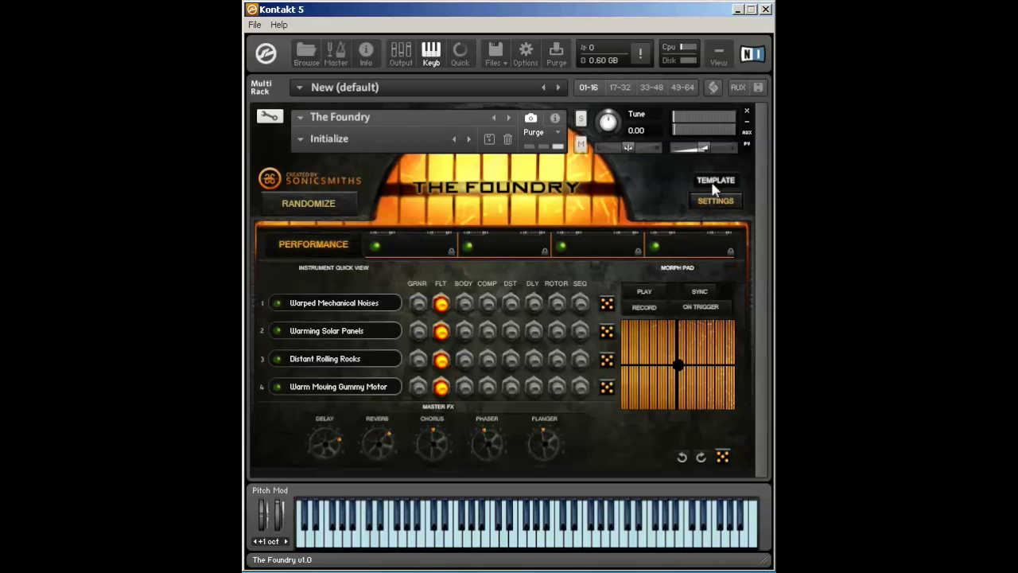
left_click(714, 180)
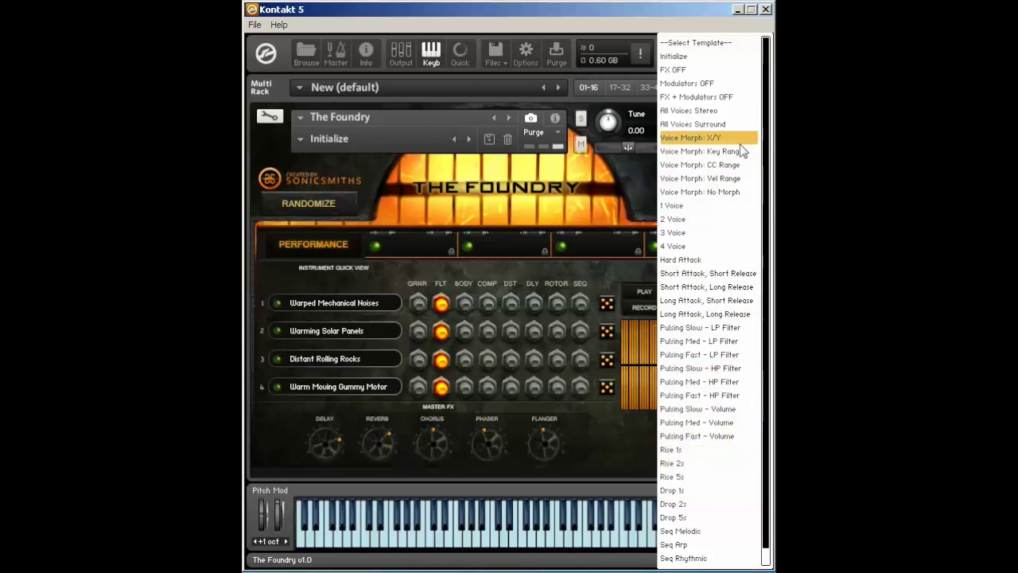
left_click(730, 54)
left_click(730, 179)
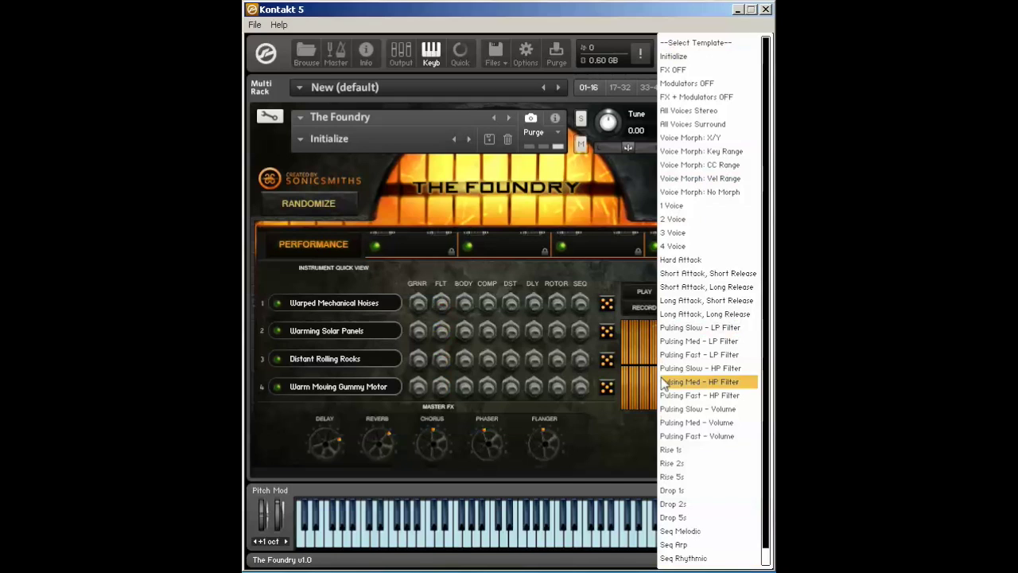
left_click(692, 449)
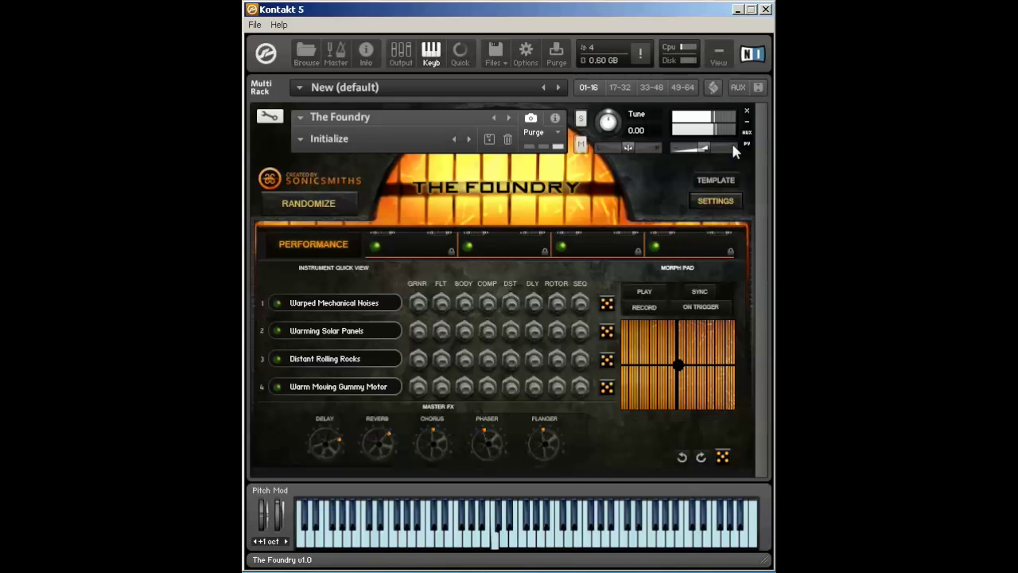
left_click(716, 179)
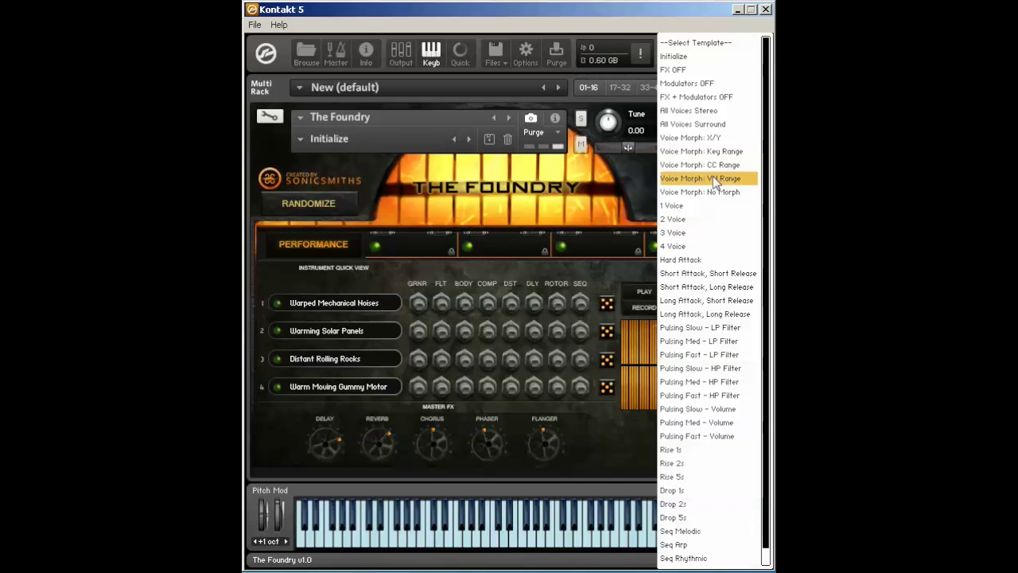
left_click(696, 463)
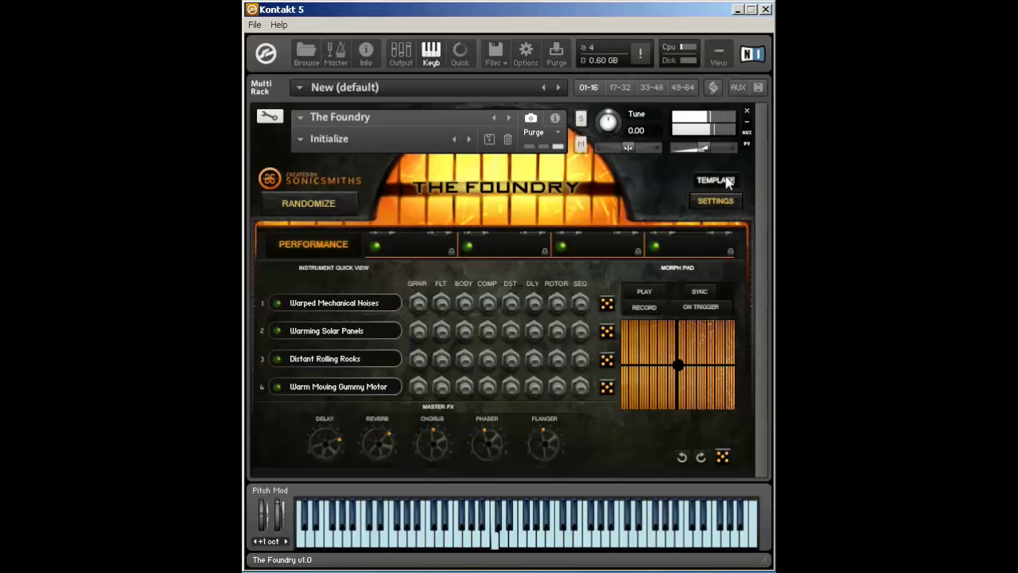
left_click(716, 180)
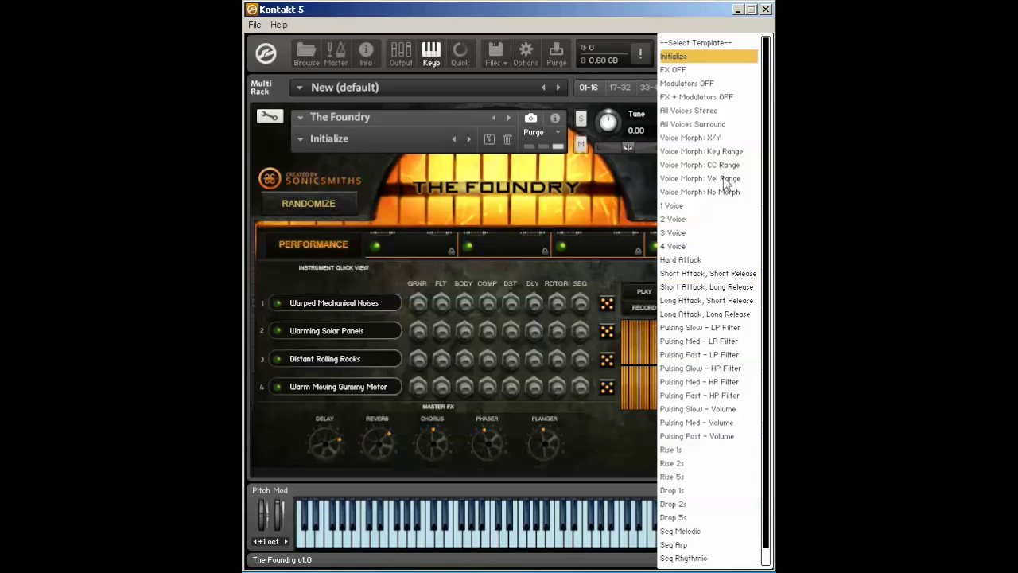
left_click(685, 522)
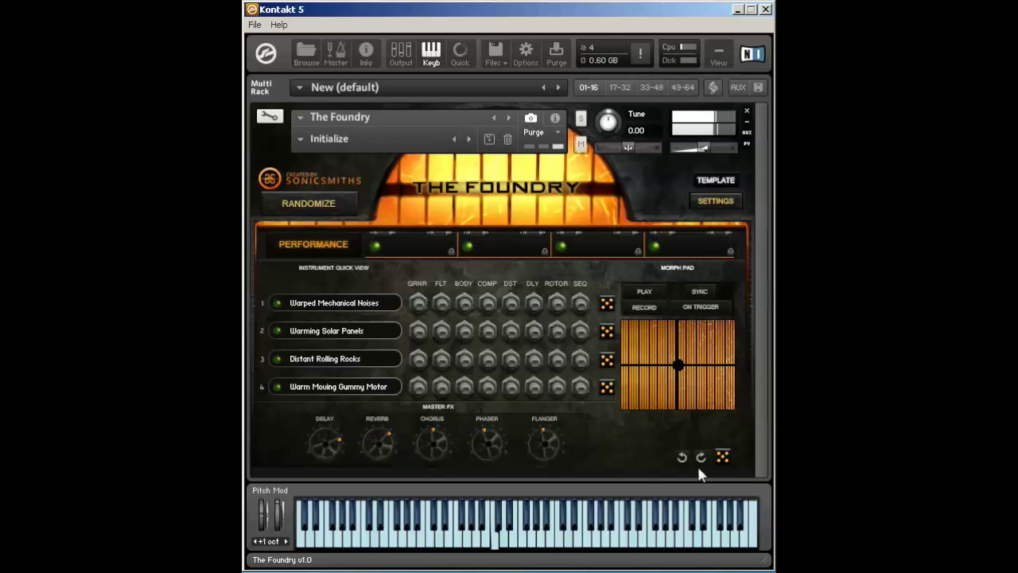
Step: Browse the Voice Morph entries in the template list, then reset the patch with Initialize
left_click(730, 183)
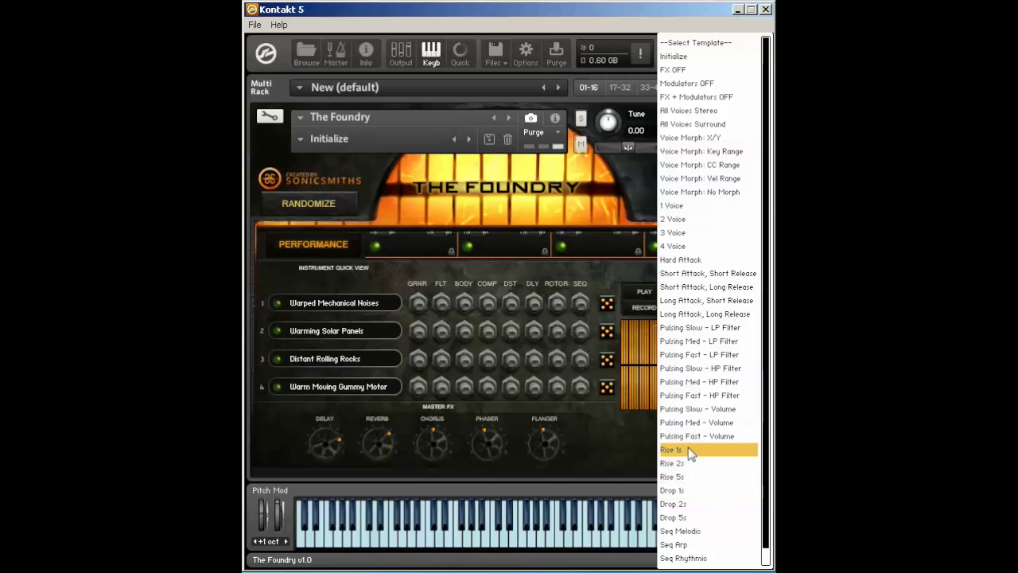
scroll(748, 215, "down", 1)
scroll(748, 217, "up", 1)
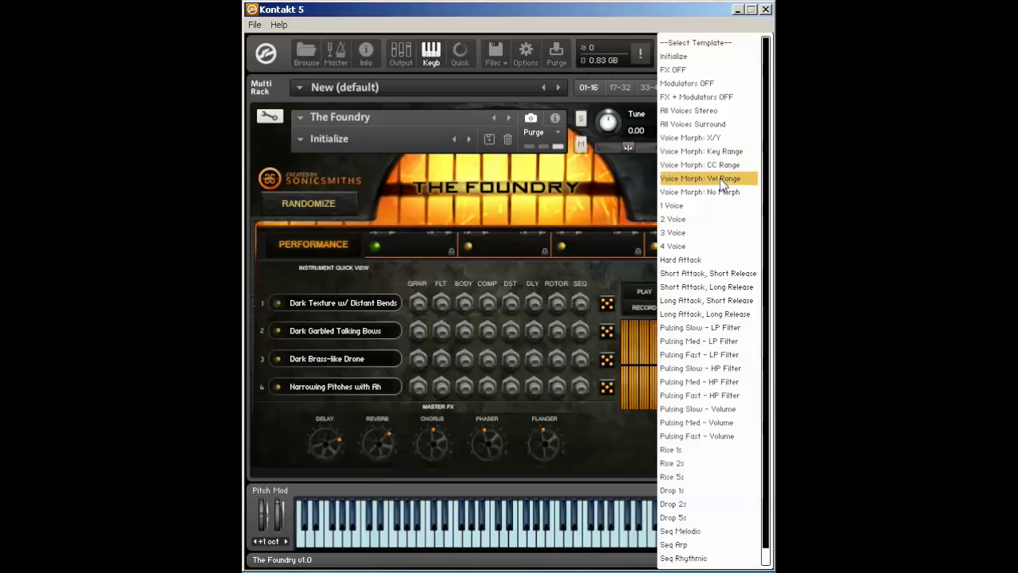
left_click(673, 56)
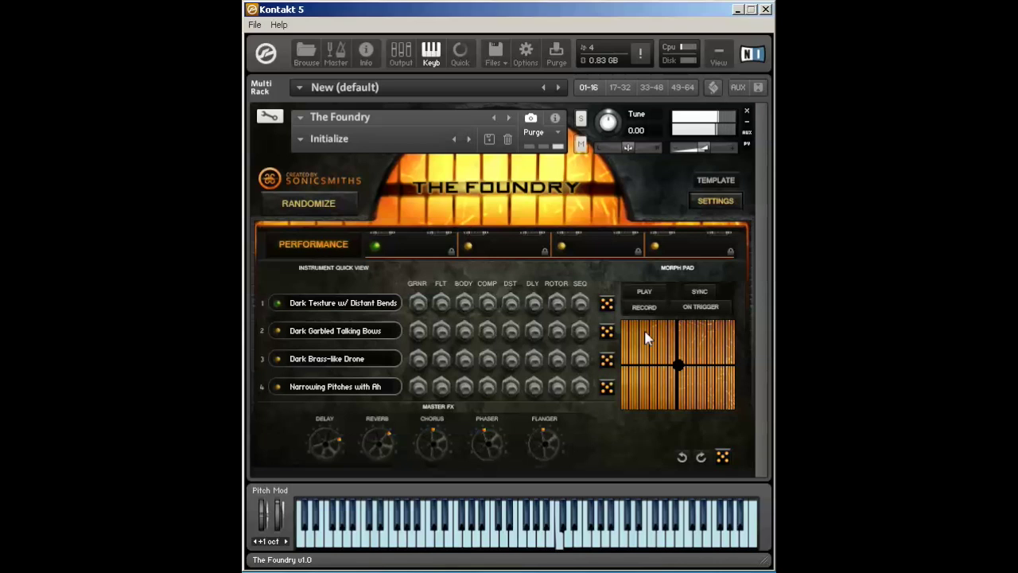
Step: Randomize the FX of sounds 1 through 4 with each row's dice button
left_click(607, 302)
left_click(608, 333)
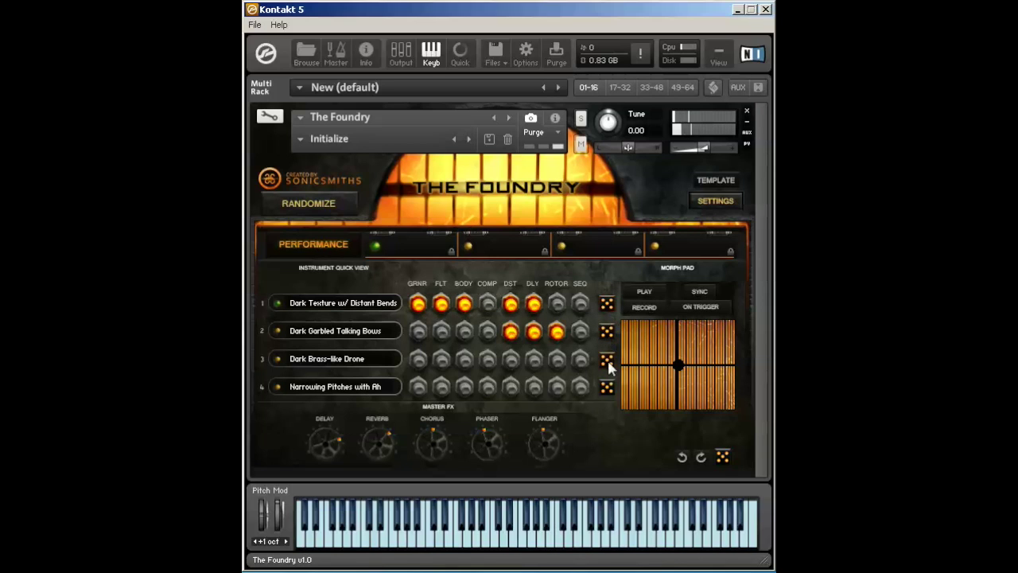
left_click(608, 360)
left_click(608, 387)
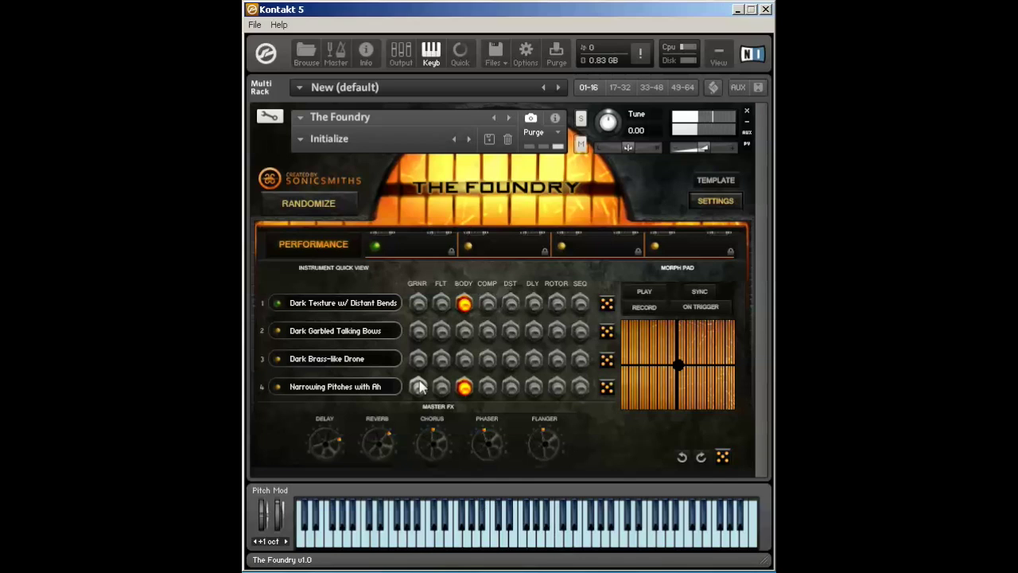
Step: Keep BODY on sound 1 only, enable DST on sound 2, and disable SEQ on sound 3
left_click(466, 303)
left_click(465, 312)
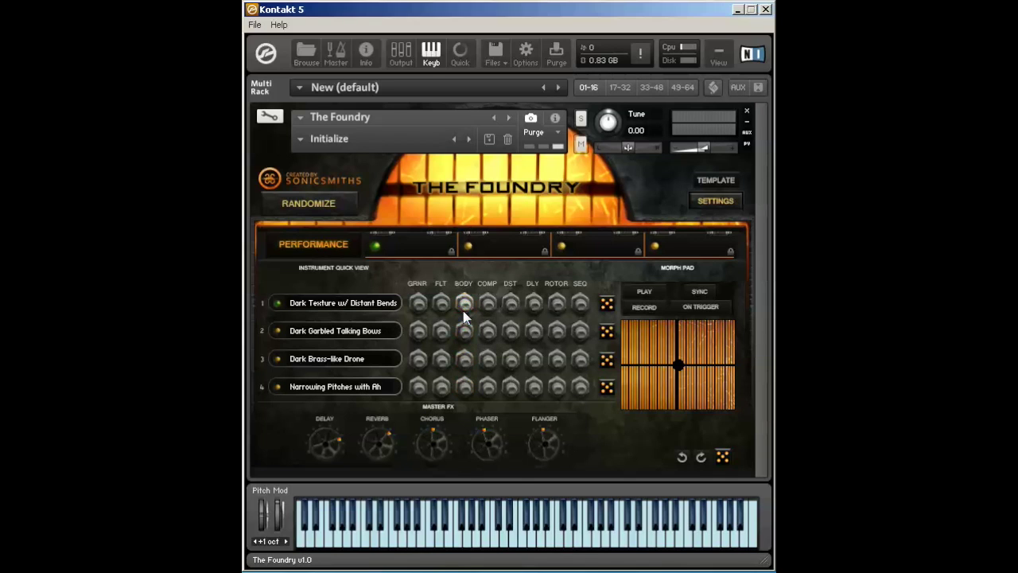
left_click(509, 333)
left_click(580, 360)
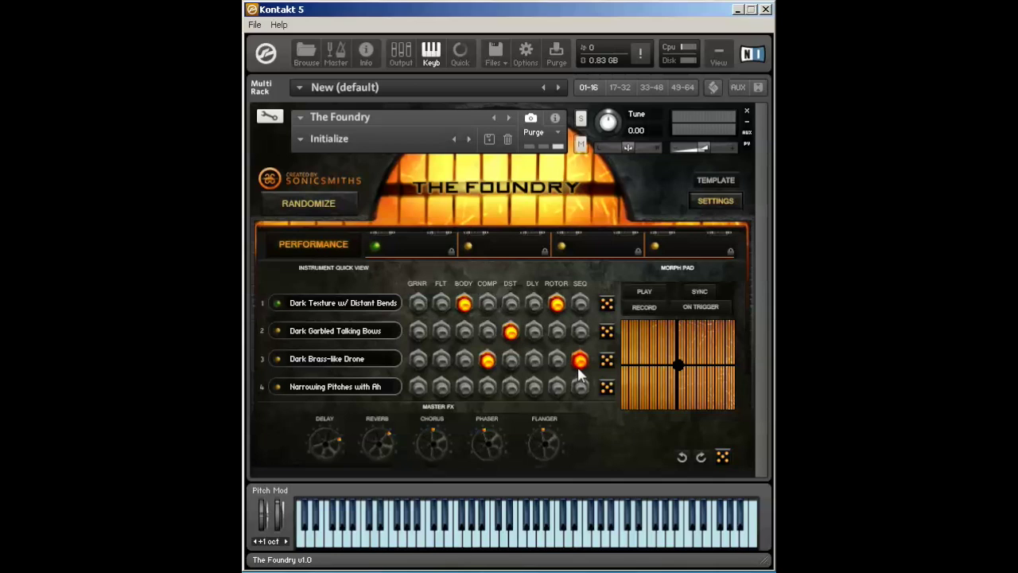
Step: Toggle GRNR on sound 1 a few times, leaving it switched off
left_click(418, 303)
left_click(417, 309)
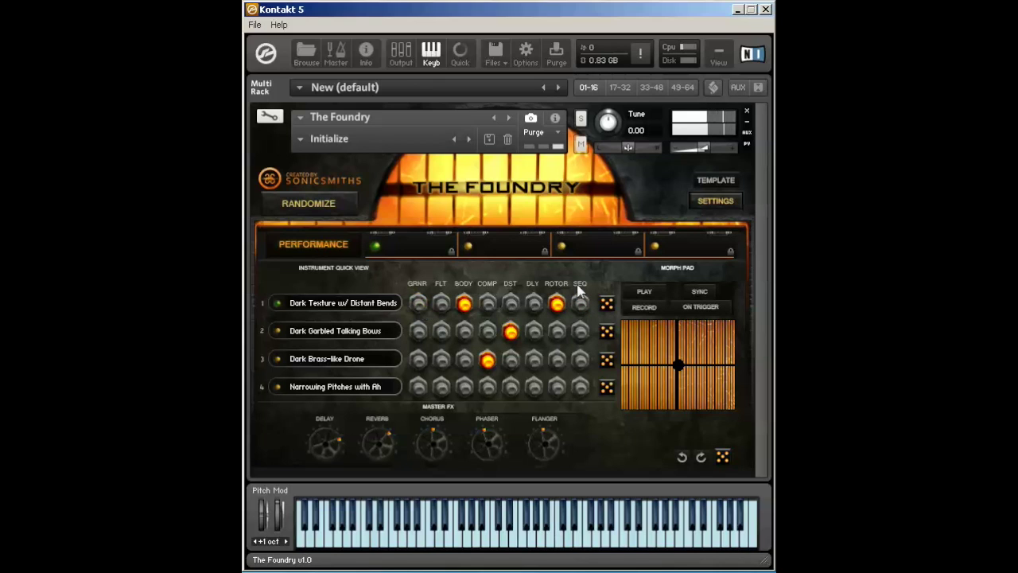
left_click(415, 311)
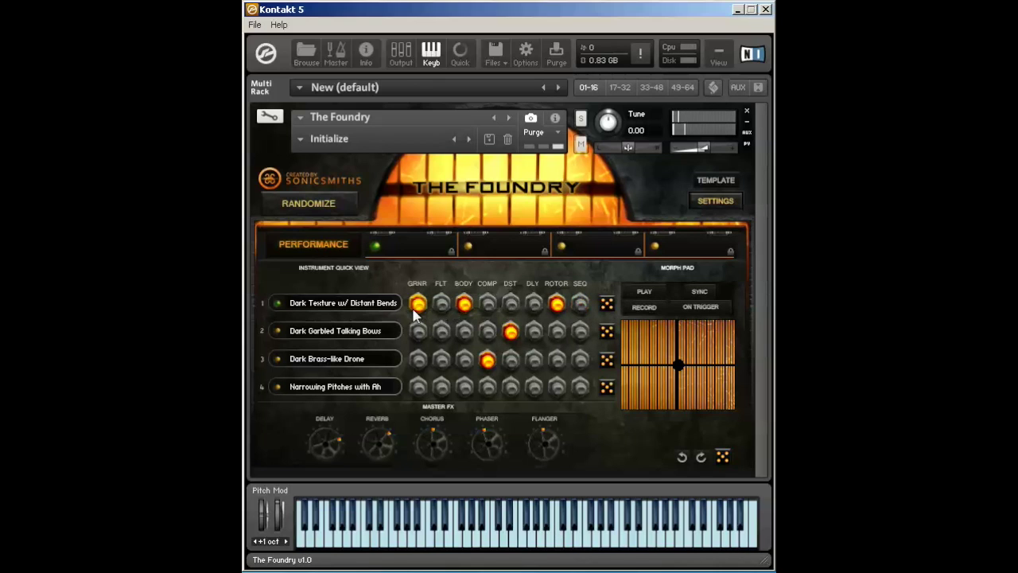
left_click(416, 311)
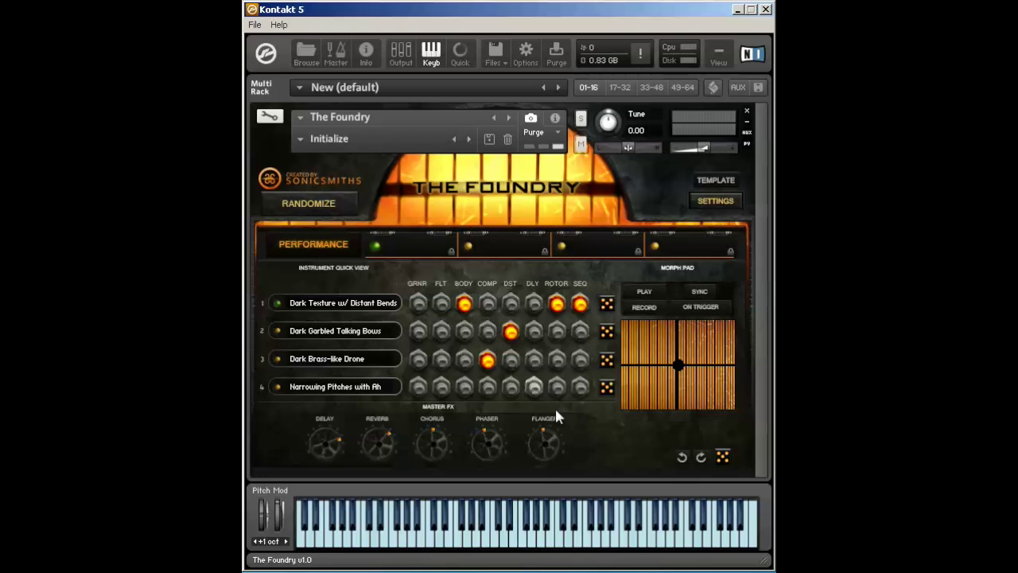
left_click(385, 245)
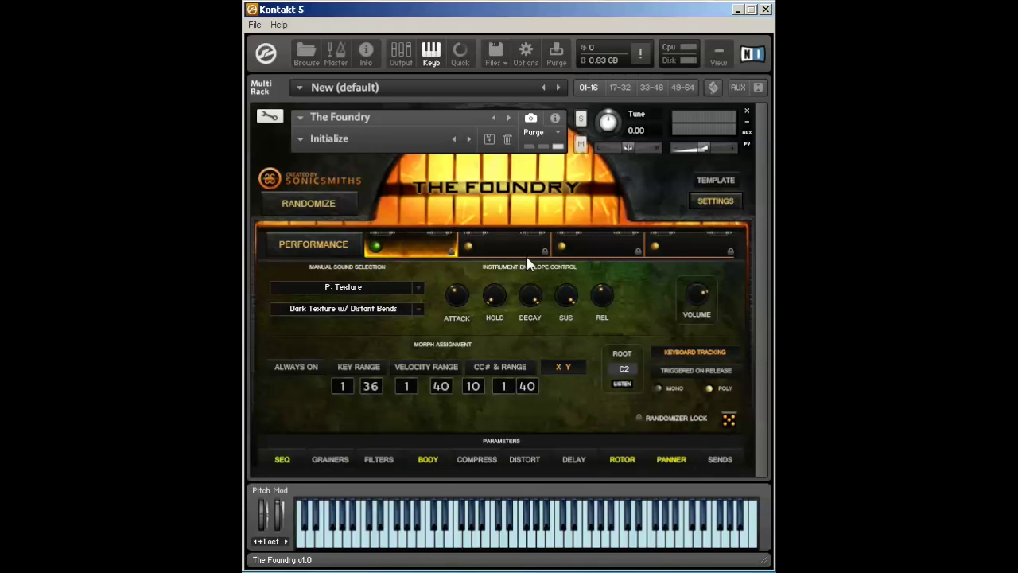
left_click(294, 242)
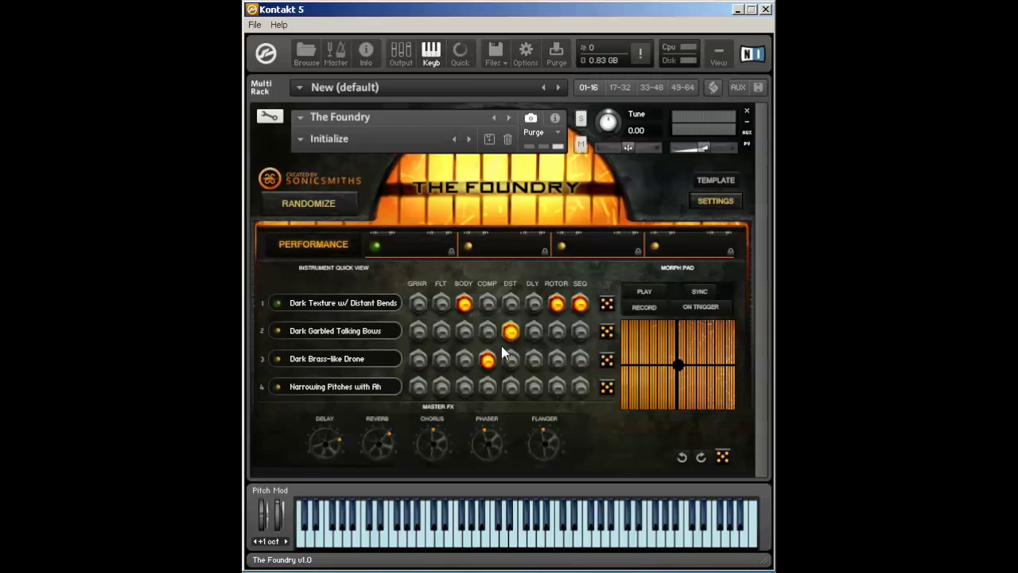
left_click(397, 237)
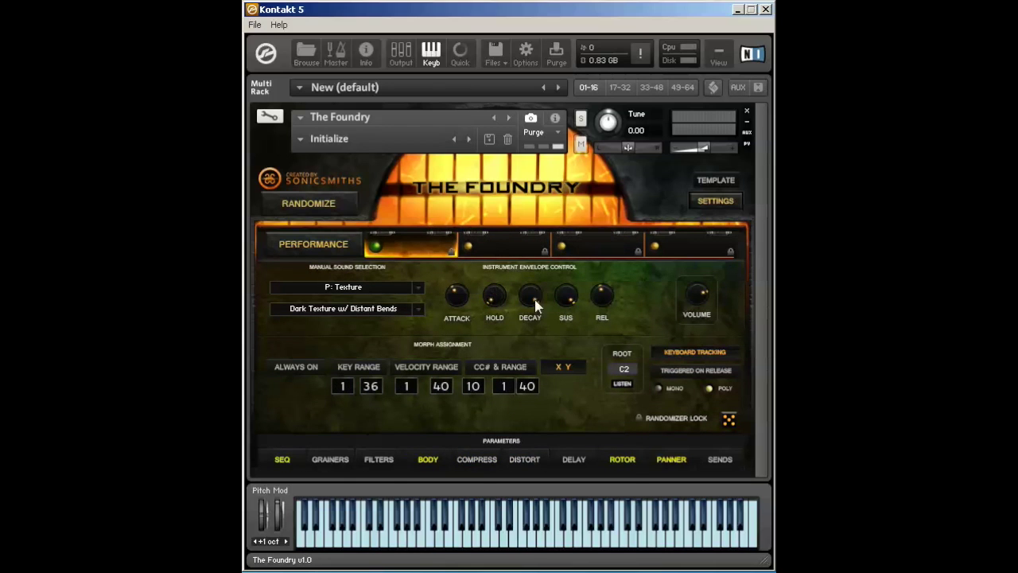
left_click(699, 202)
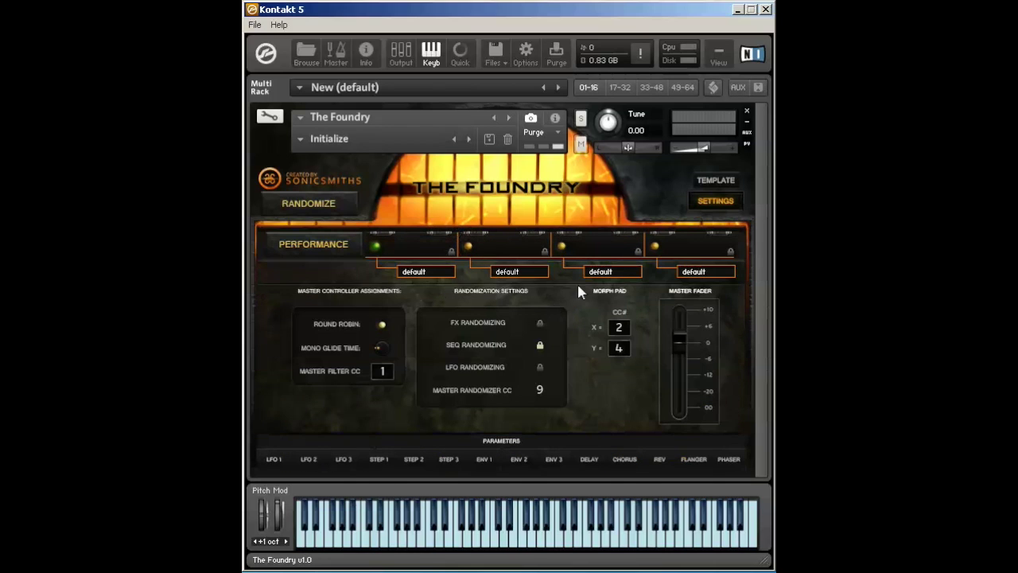
left_click(316, 242)
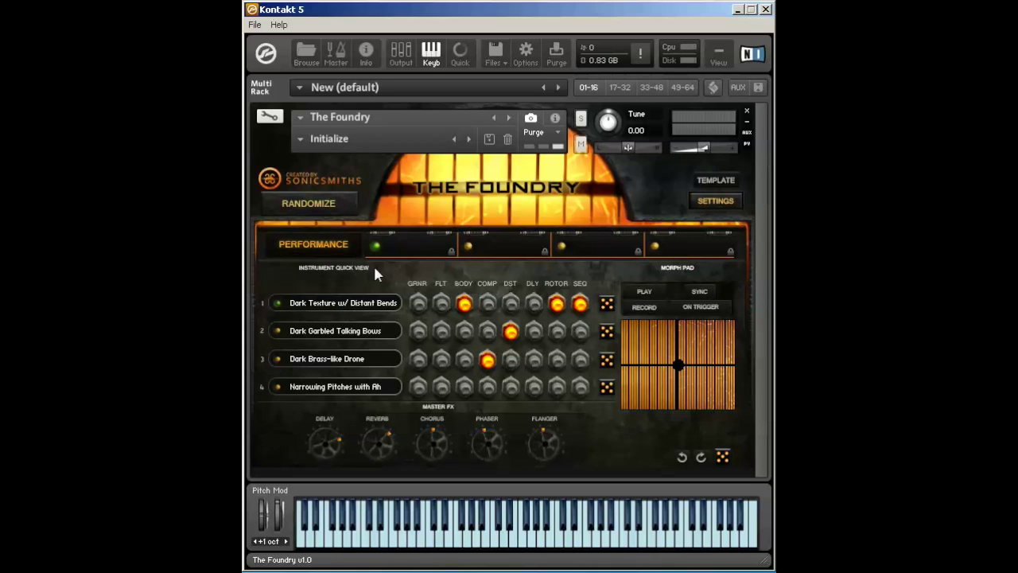